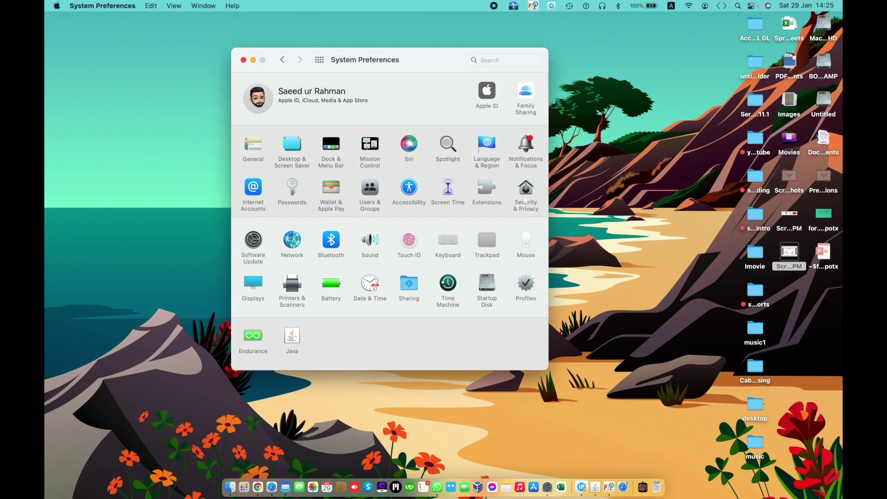
Open the Security & Privacy pane, which shows its General tab.
left_click(529, 190)
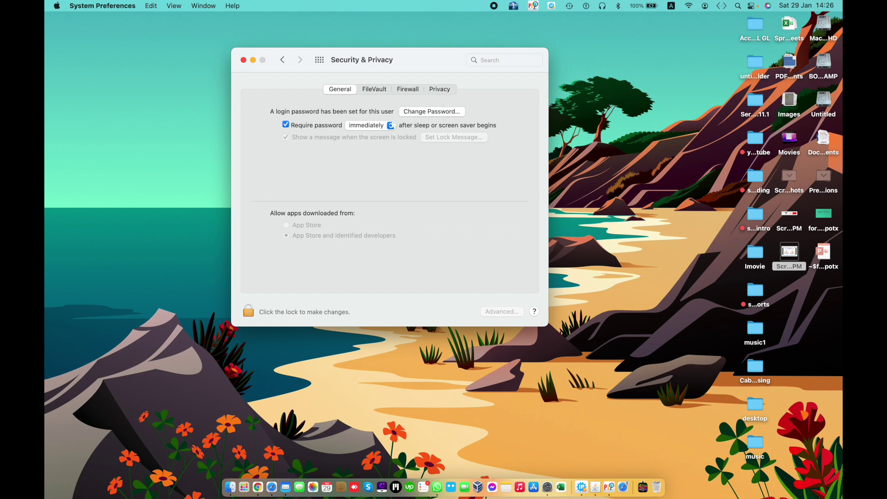
left_click(432, 111)
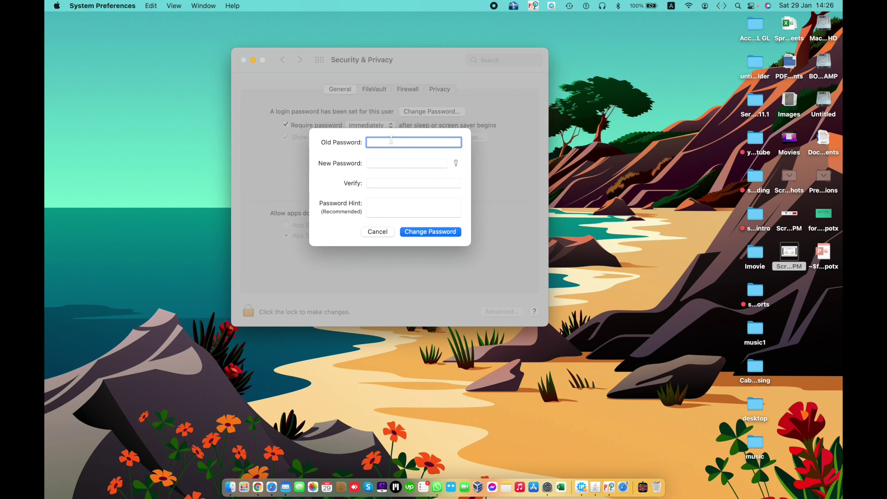
left_click(386, 163)
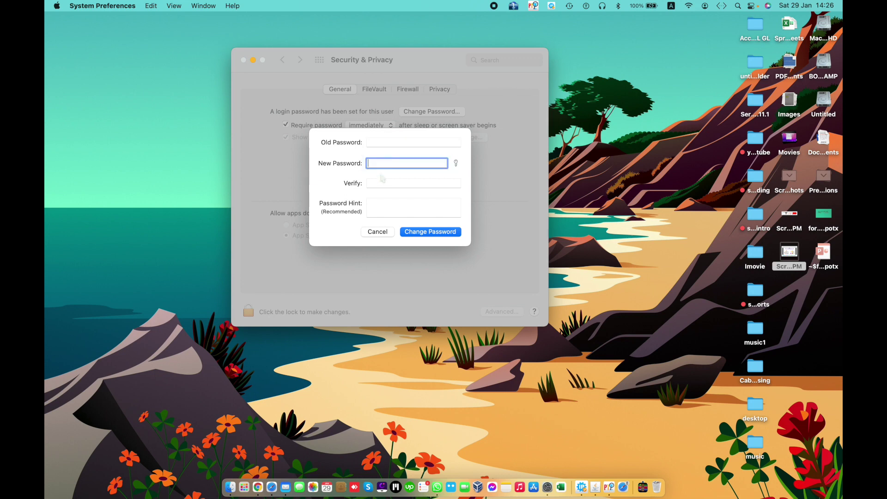
left_click(379, 183)
left_click(382, 205)
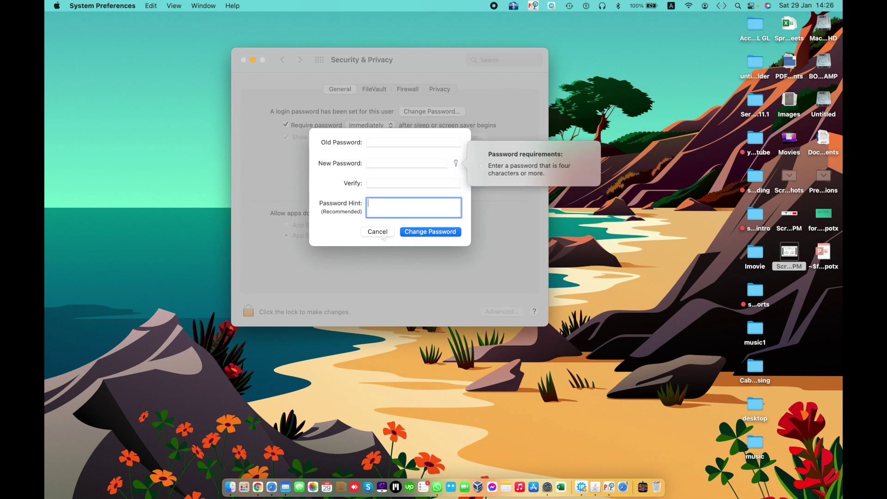
left_click(388, 233)
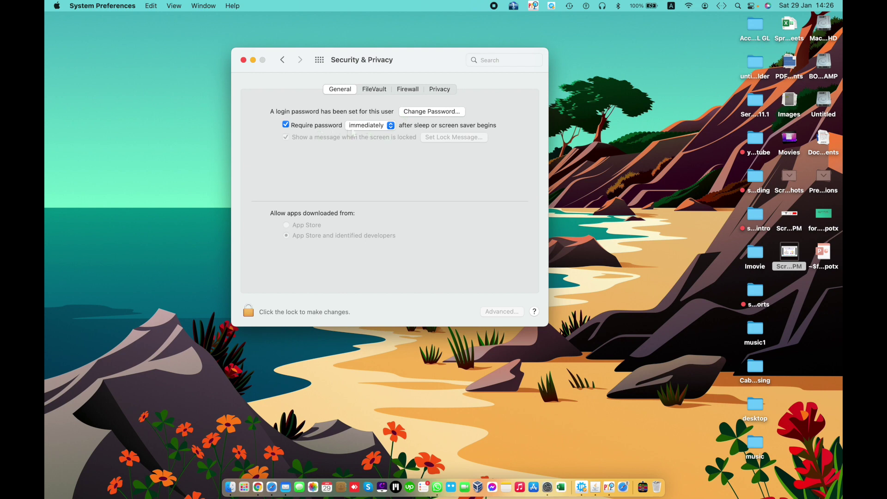
left_click(378, 129)
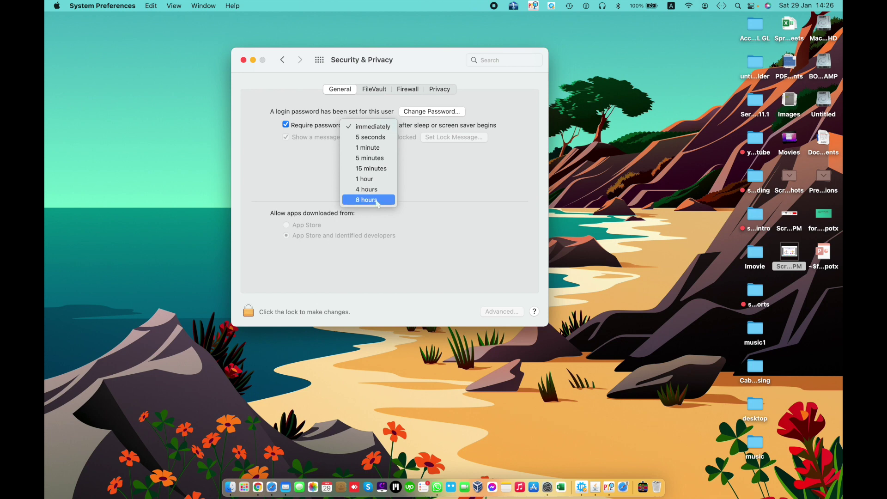
left_click(447, 197)
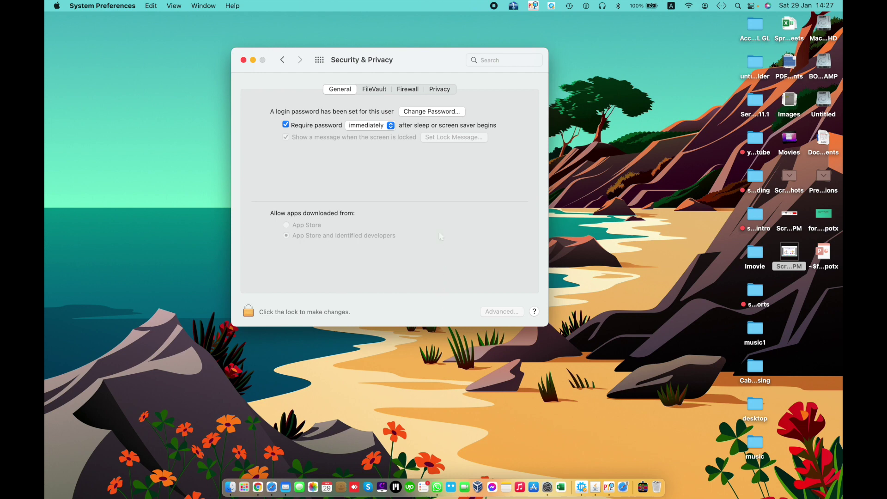
Unlock the settings and change the lock-screen message to 'Hi there!'.
left_click(252, 308)
left_click(251, 308)
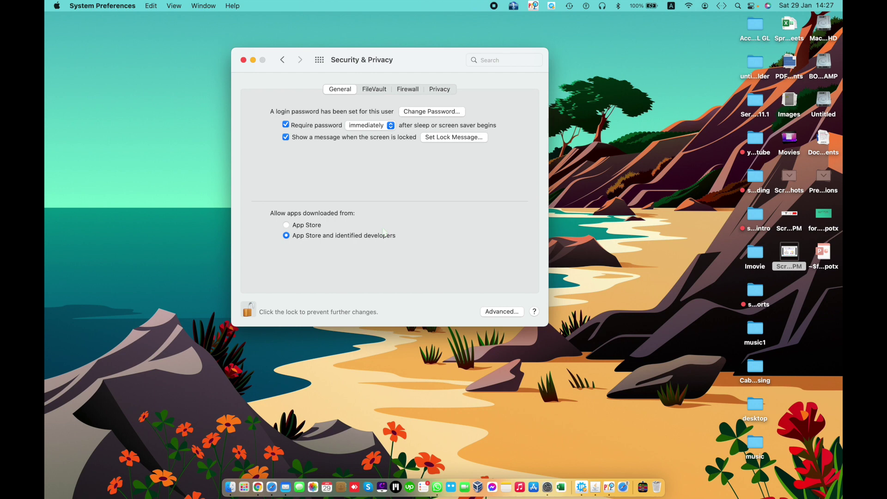
left_click(443, 140)
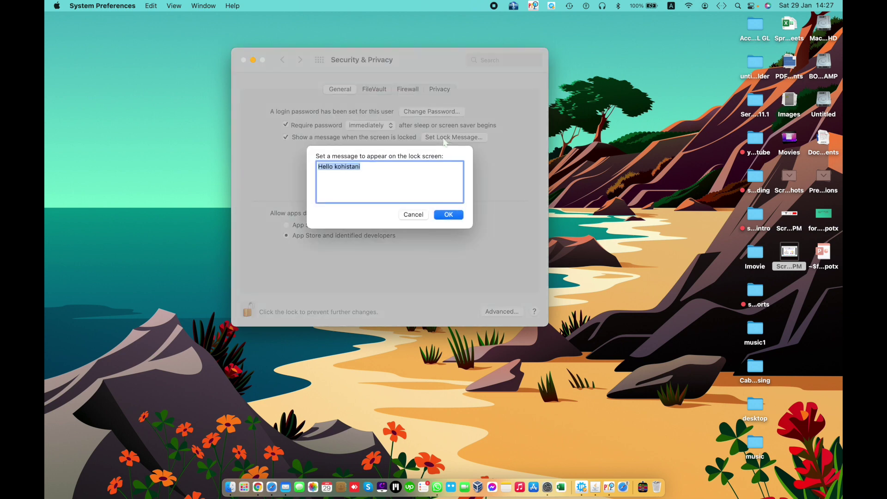
left_click(375, 174)
left_click_drag(371, 169, 309, 167)
type("Heell")
key("BackSpace")
key("BackSpace")
key("BackSpace")
key("BackSpace")
type("i there!")
left_click(448, 214)
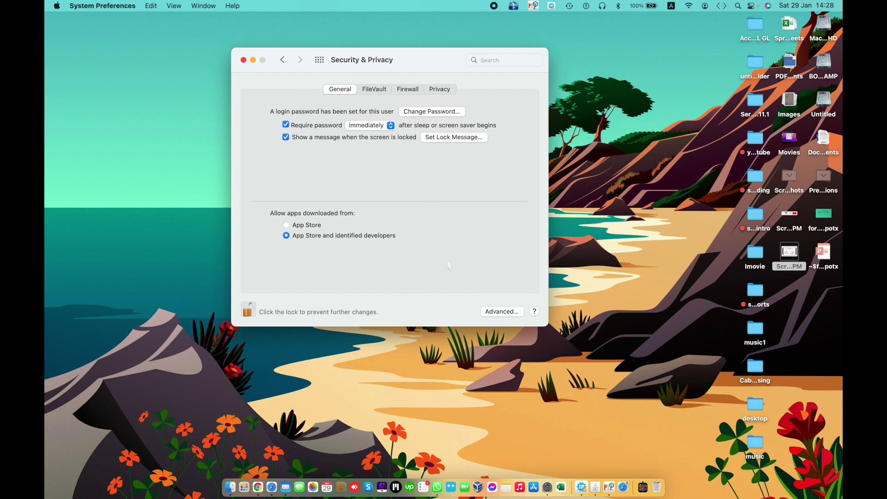
left_click(508, 312)
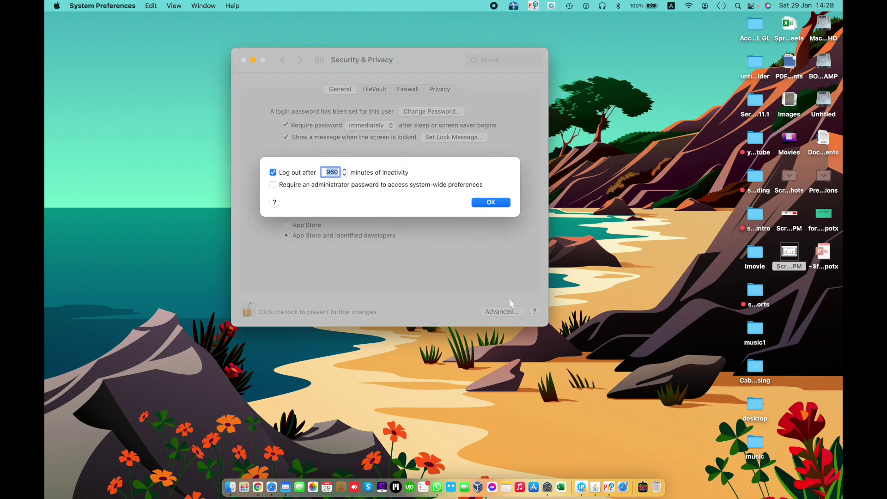
left_click(493, 204)
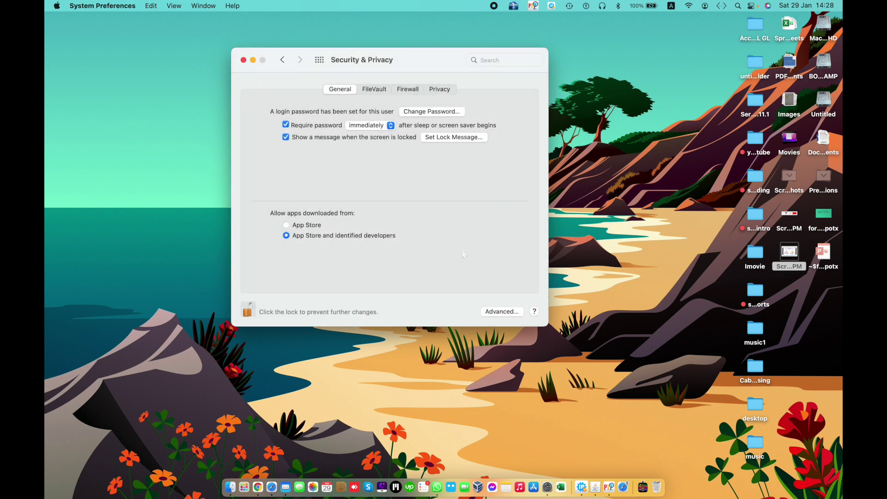
left_click(493, 314)
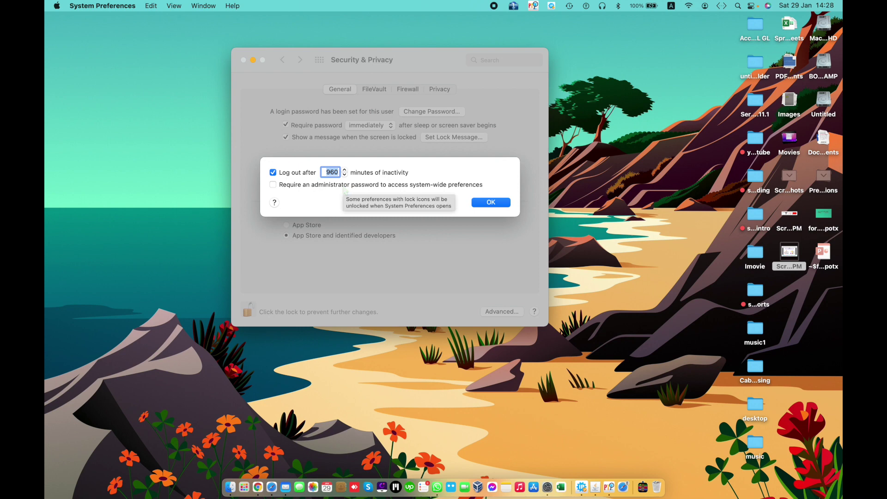
key("Return")
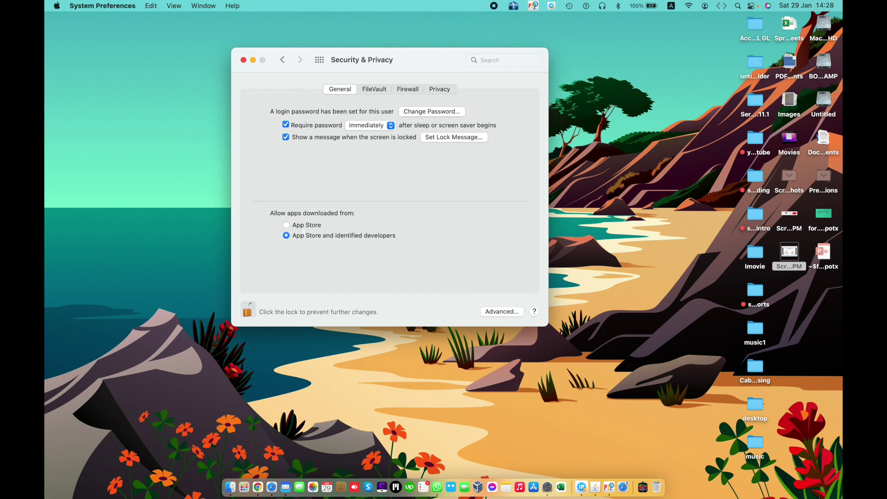
left_click(299, 224)
Allow App Store and identified-developer apps, and cut the inactivity log-out time by one minute.
left_click(343, 236)
left_click(513, 311)
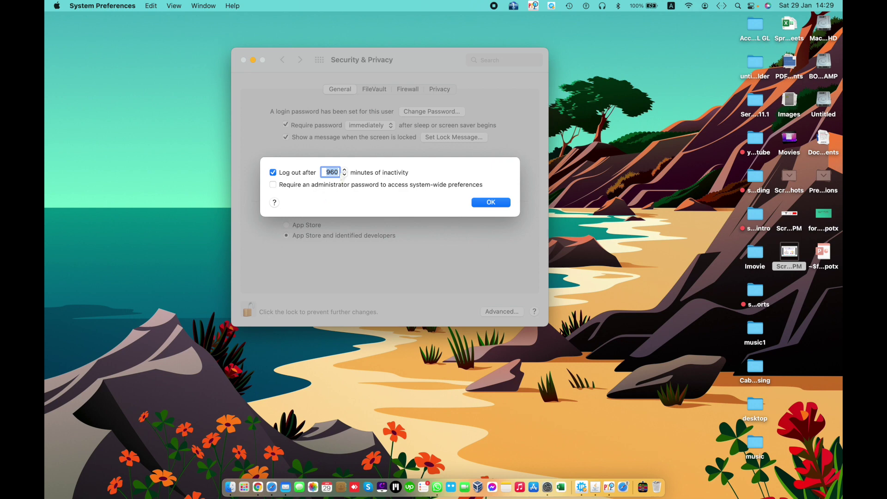
left_click(344, 175)
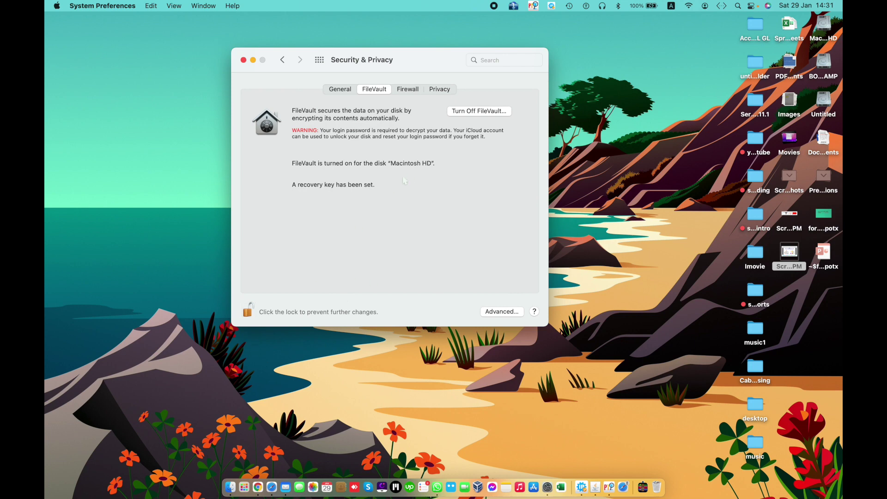
Cancel two attempts to turn off FileVault, keeping it on, and go to the Firewall tab.
left_click(481, 114)
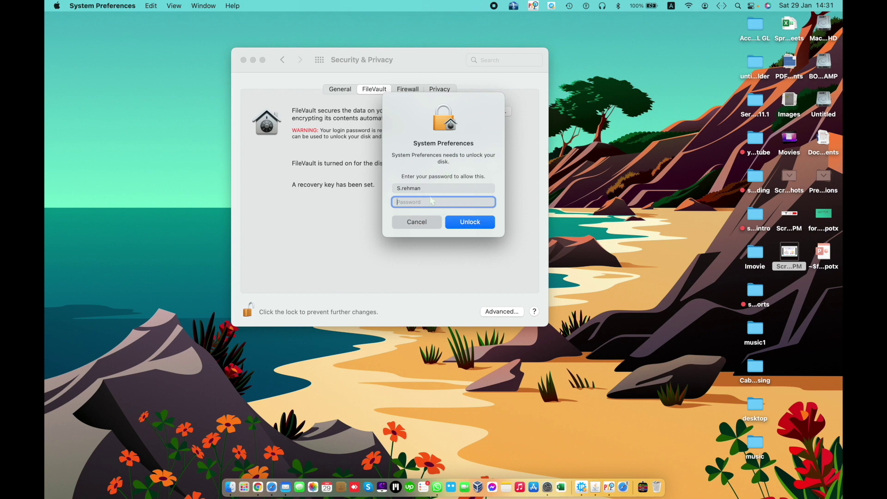
left_click(414, 225)
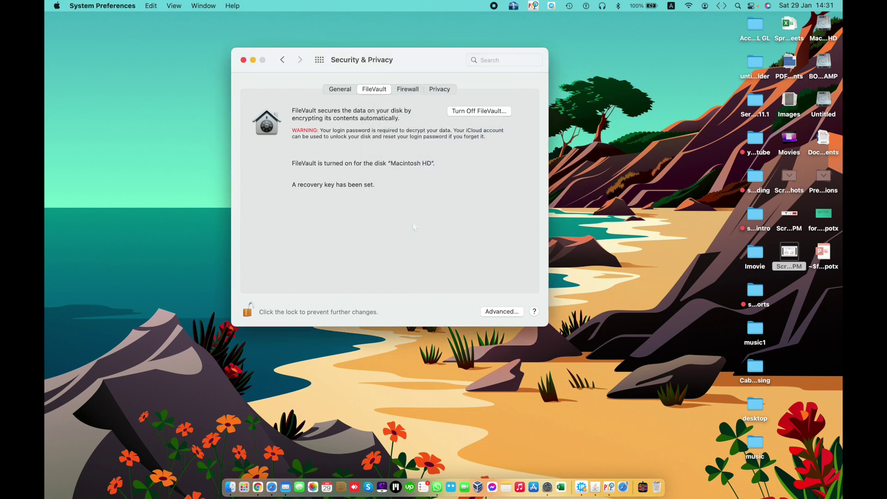
left_click(468, 115)
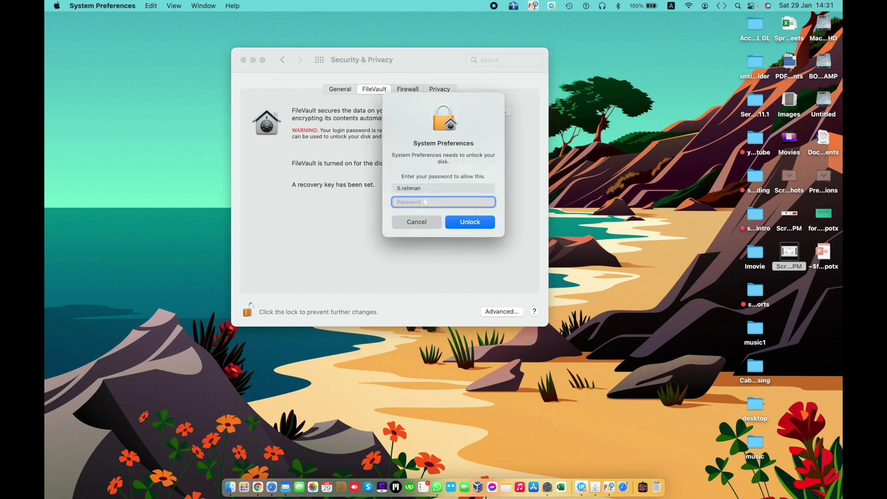
left_click(417, 223)
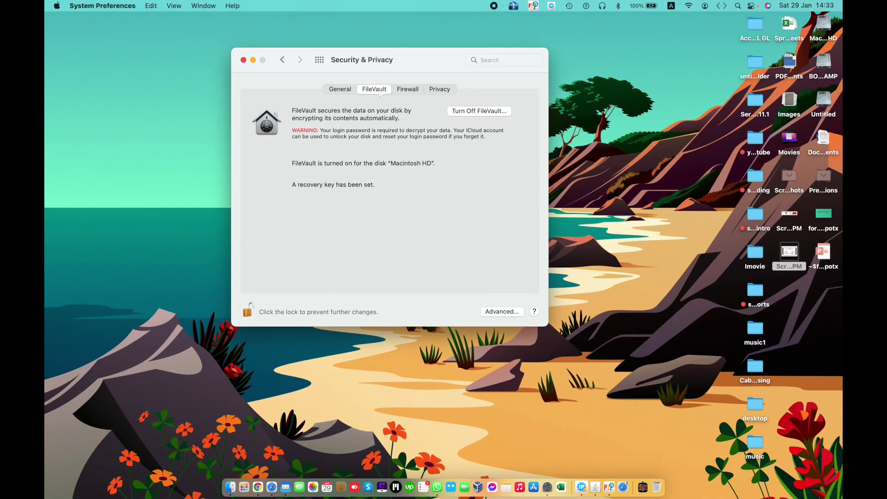
left_click(408, 90)
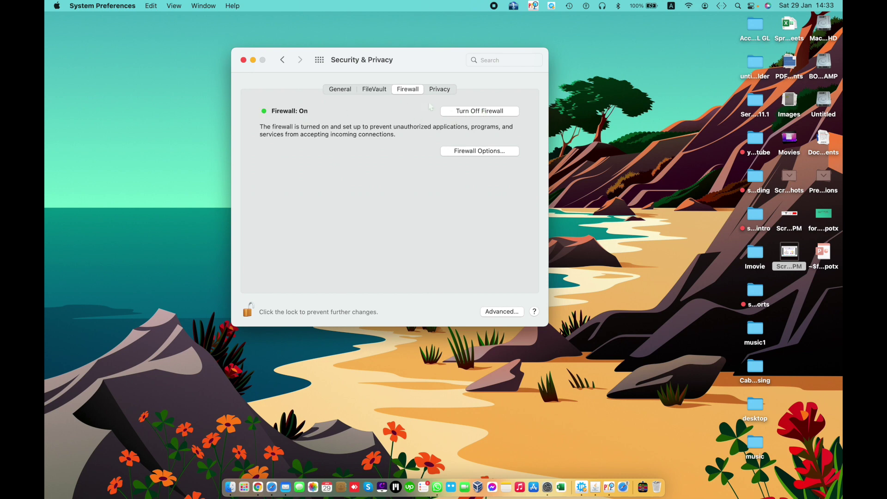
left_click(481, 152)
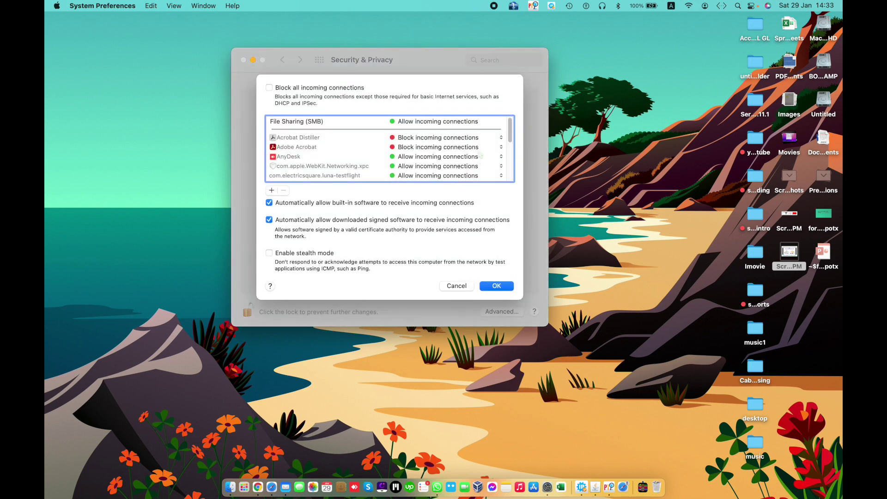
left_click(456, 285)
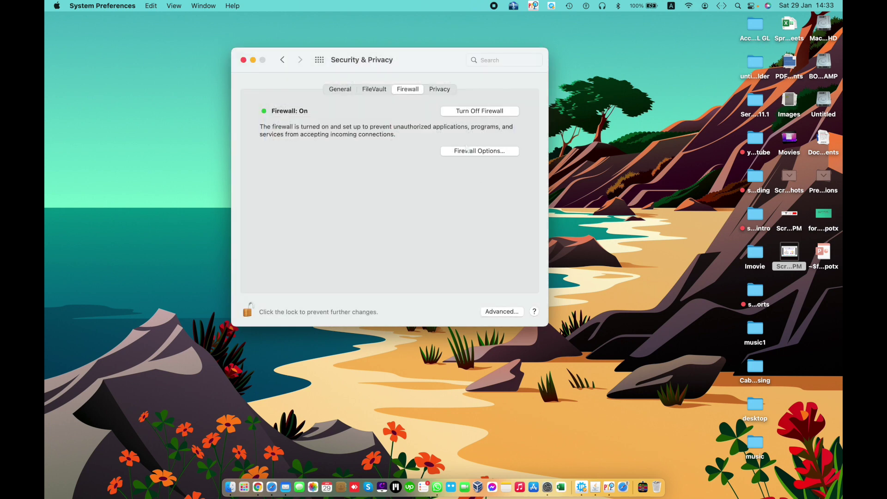
left_click(471, 152)
scroll(419, 158, "down", 4)
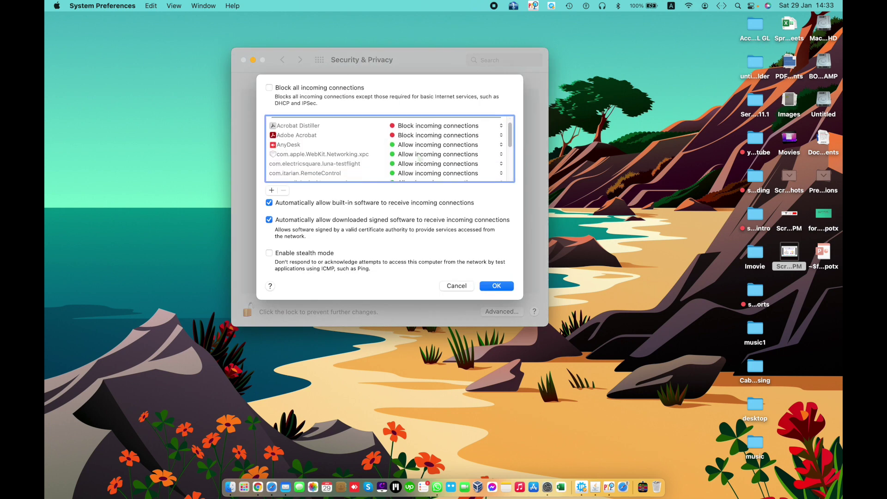
scroll(419, 158, "down", 1)
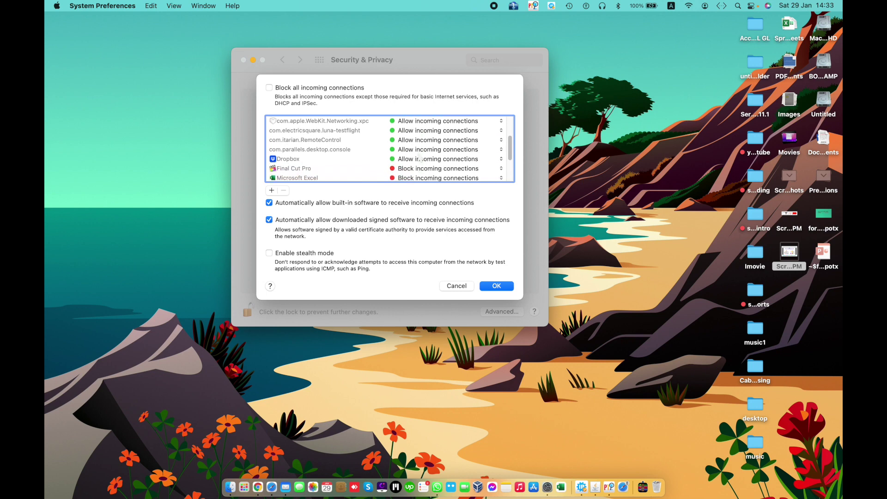
scroll(352, 167, "down", 4)
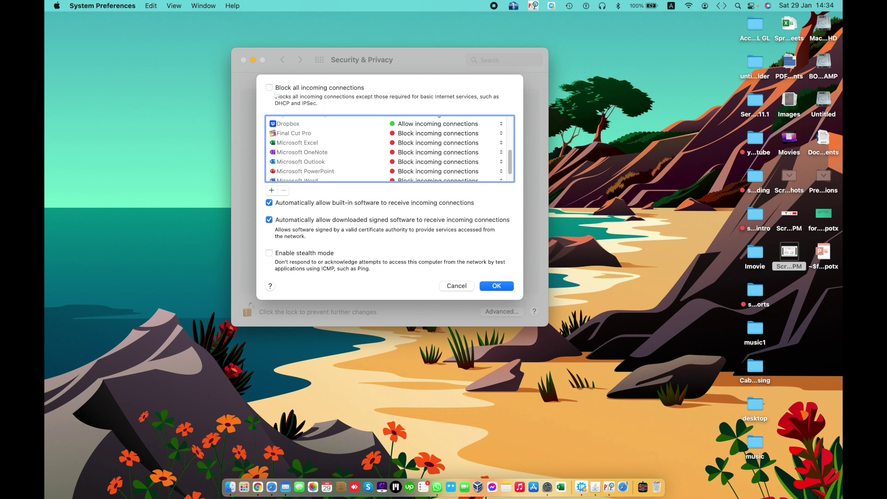
left_click(270, 89)
left_click(269, 88)
scroll(323, 161, "down", 5)
scroll(323, 163, "up", 5)
scroll(323, 163, "down", 5)
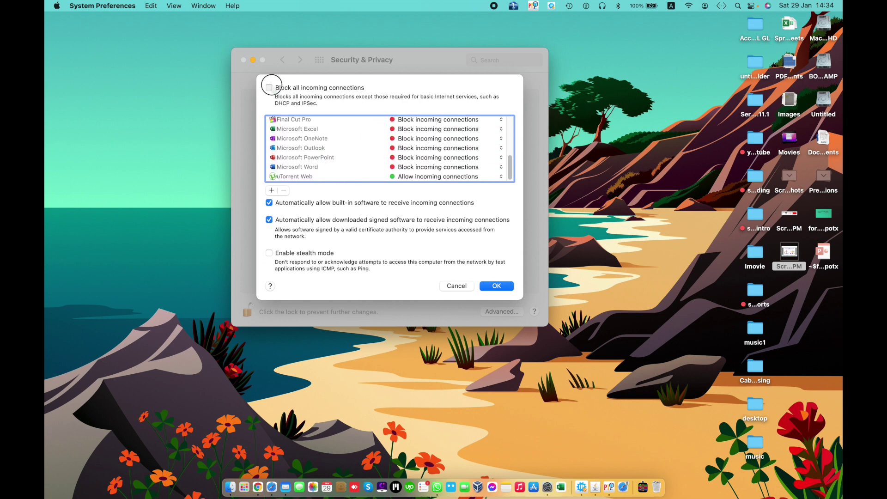
left_click(270, 87)
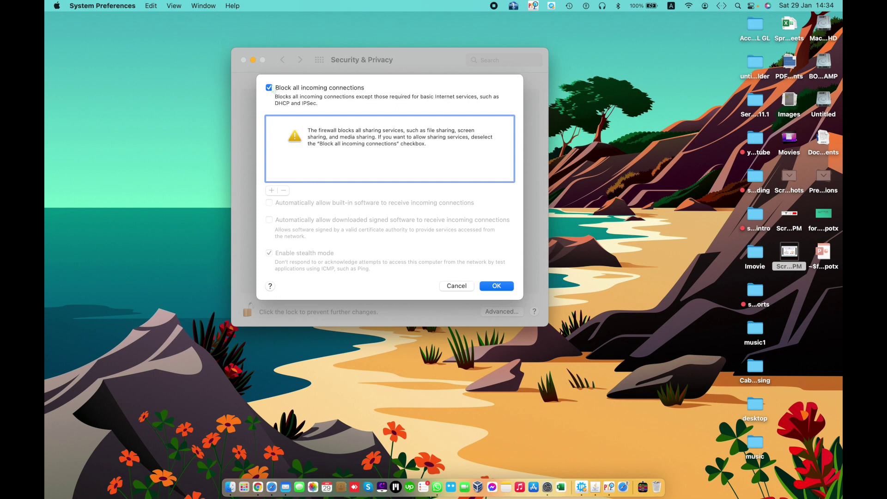
left_click(270, 88)
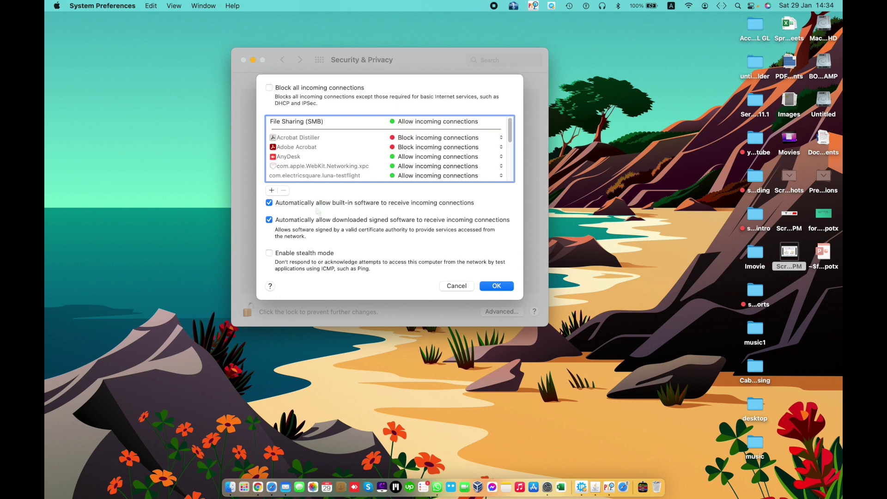
left_click(272, 191)
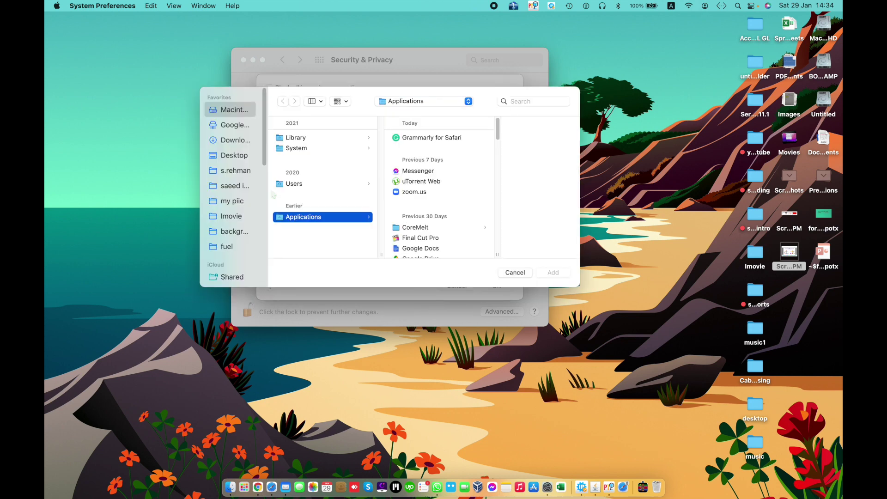
scroll(422, 223, "down", 5)
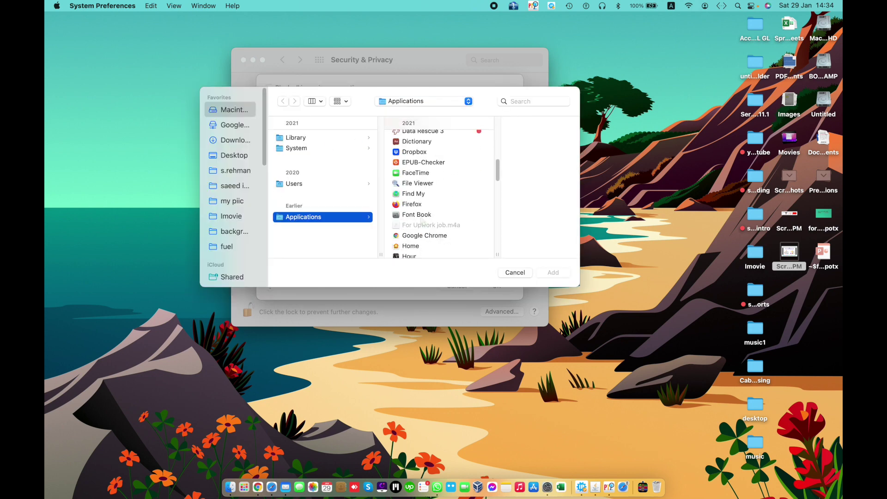
scroll(422, 224, "up", 10)
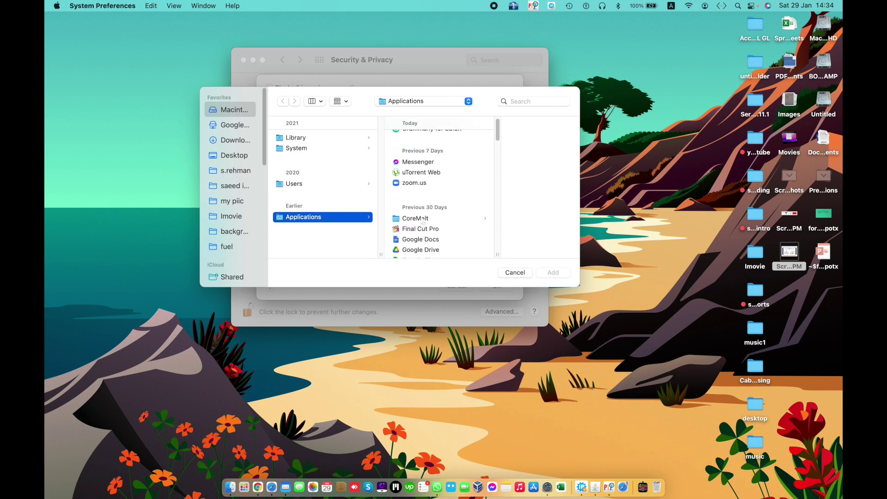
left_click(515, 272)
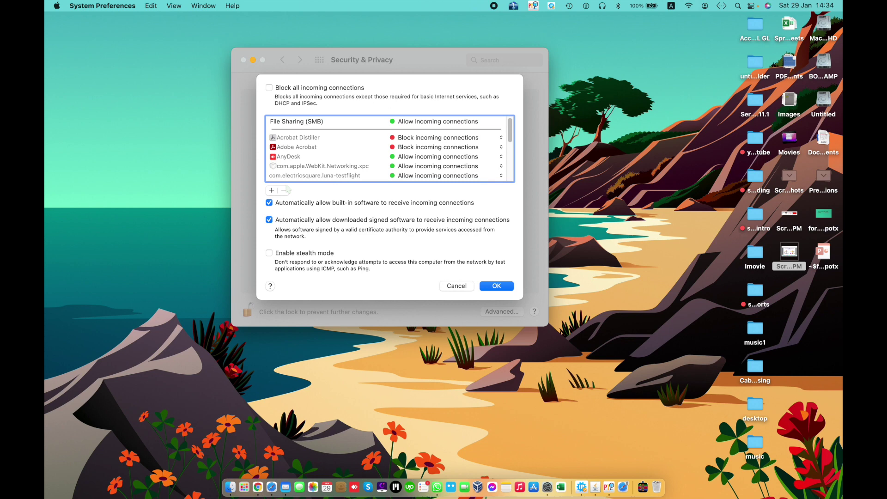
left_click(291, 158)
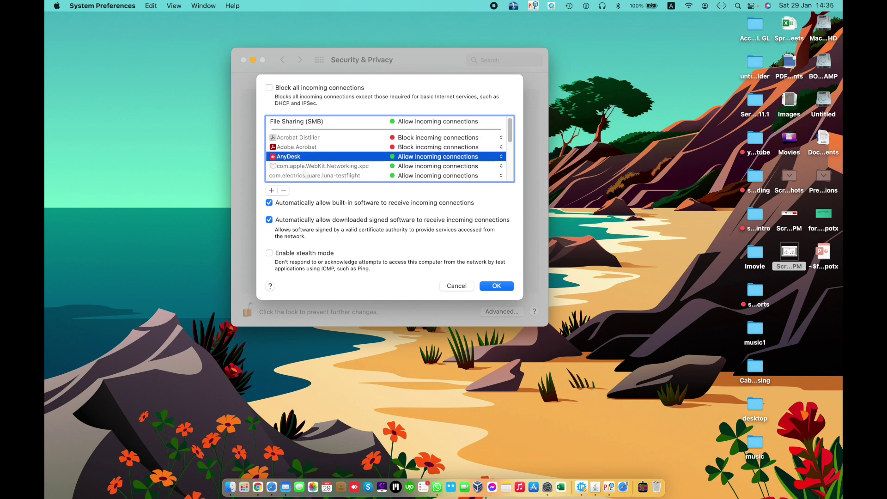
scroll(304, 173, "down", 5)
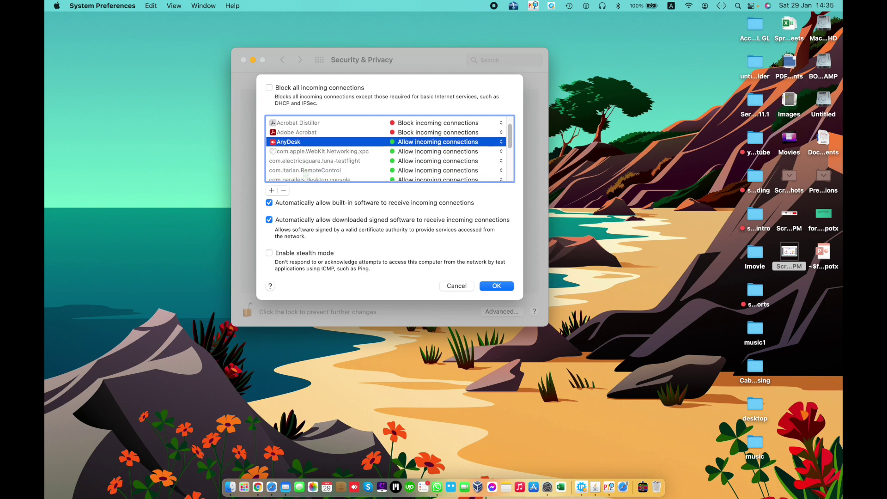
scroll(305, 172, "down", 2)
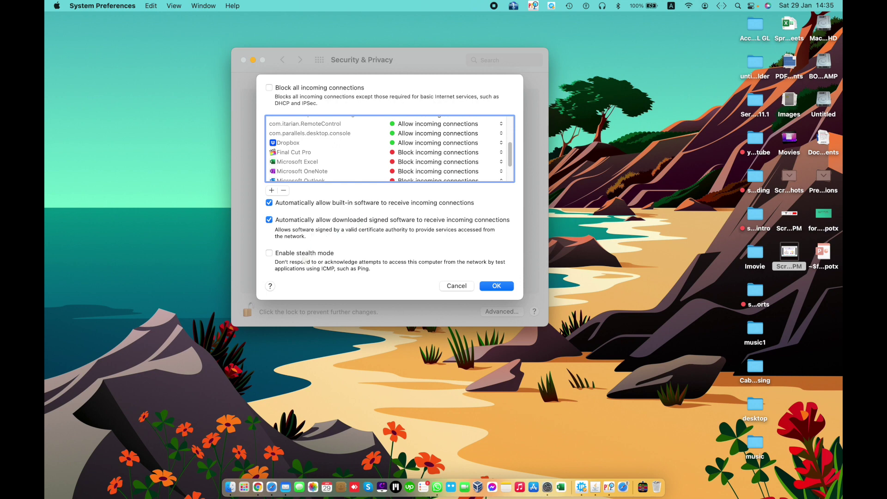
left_click(269, 220)
left_click(269, 220)
key("Return")
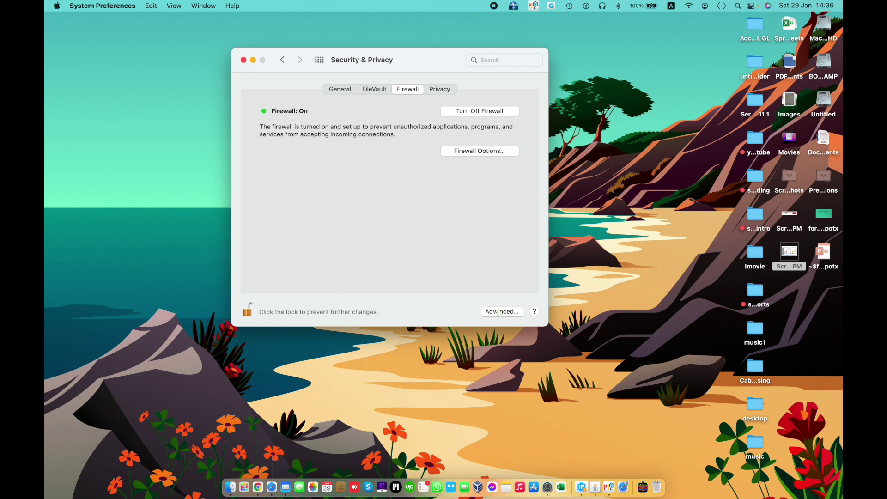
Review the Advanced security options (log out after 958 minutes) and close them unchanged.
left_click(499, 311)
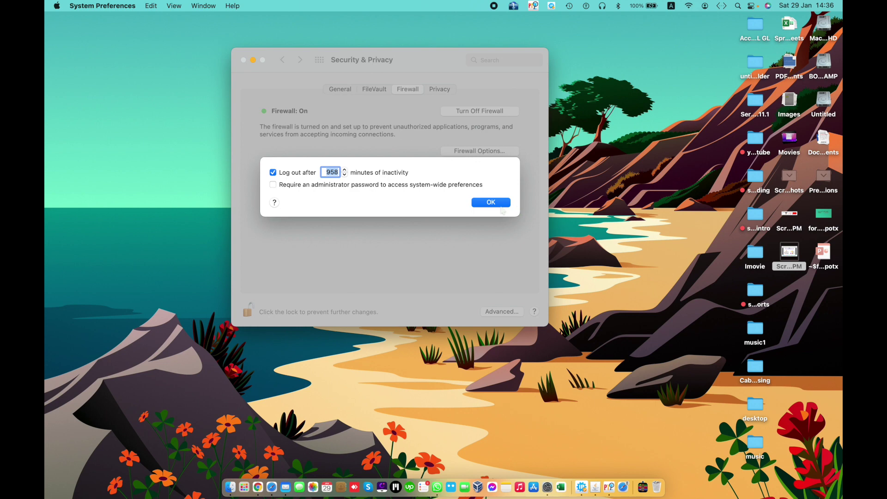
left_click(501, 206)
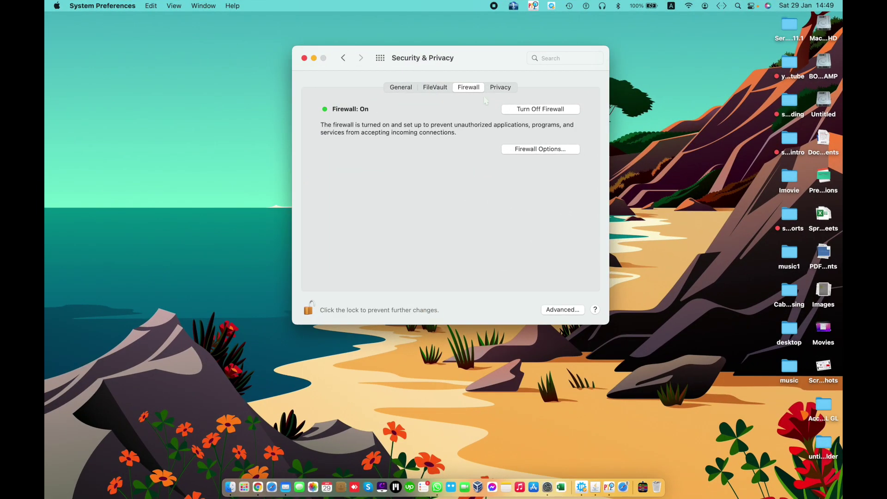
Show the Privacy tab's Location Services list of apps allowed to use location.
left_click(498, 87)
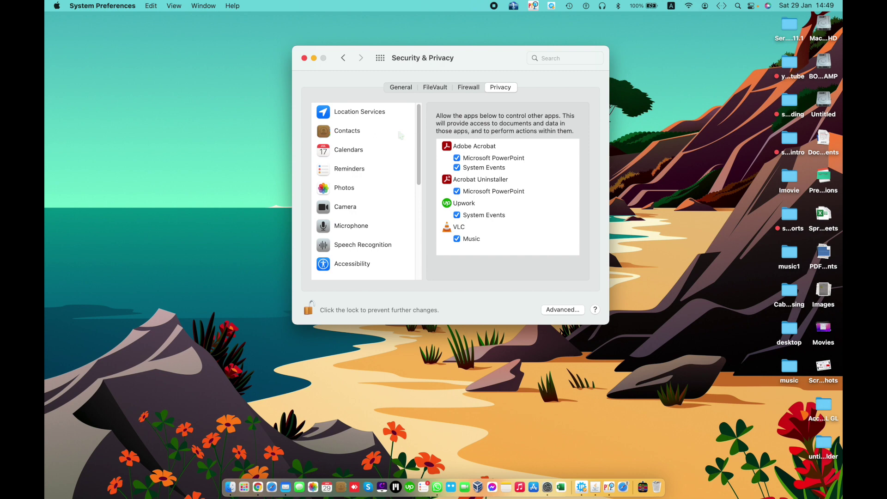
left_click(385, 124)
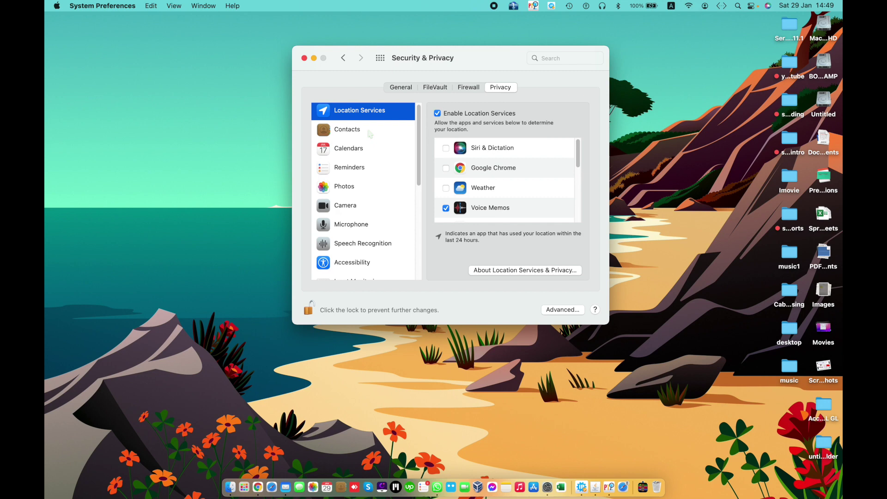
Scroll up and down through the apps allowed to use Location Services.
scroll(370, 134, "down", 1)
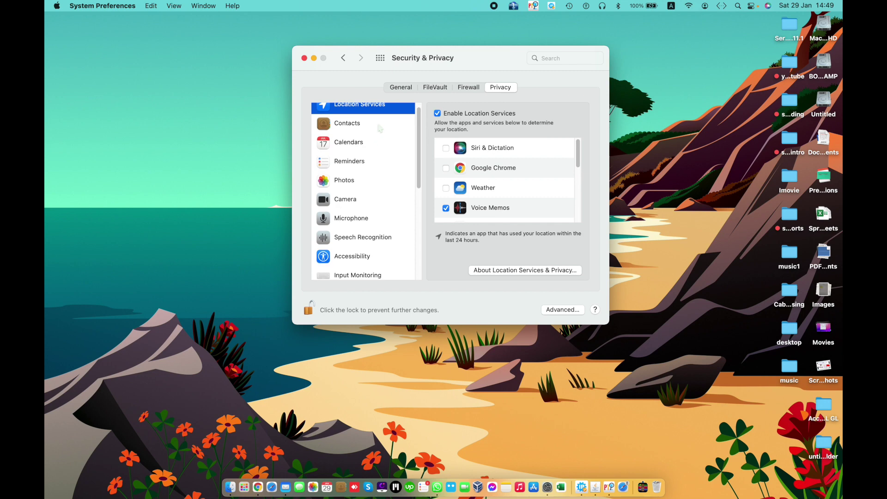
scroll(379, 129, "up", 1)
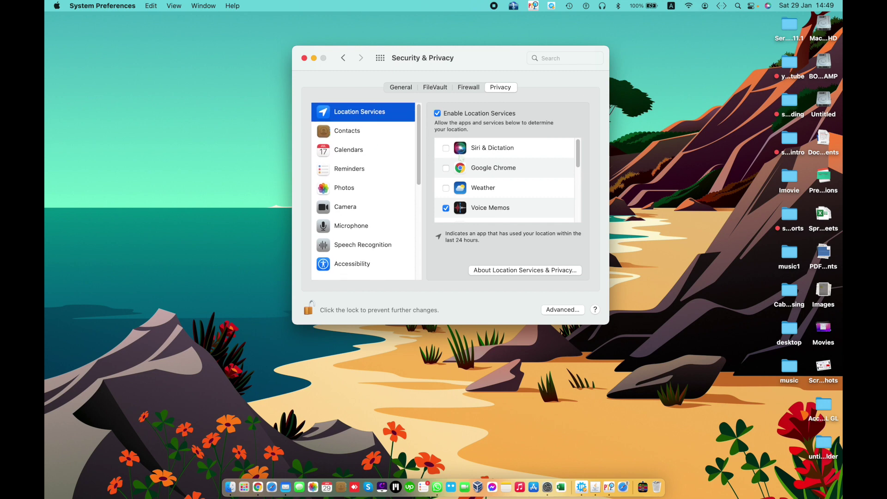
scroll(462, 159, "down", 4)
scroll(468, 165, "down", 6)
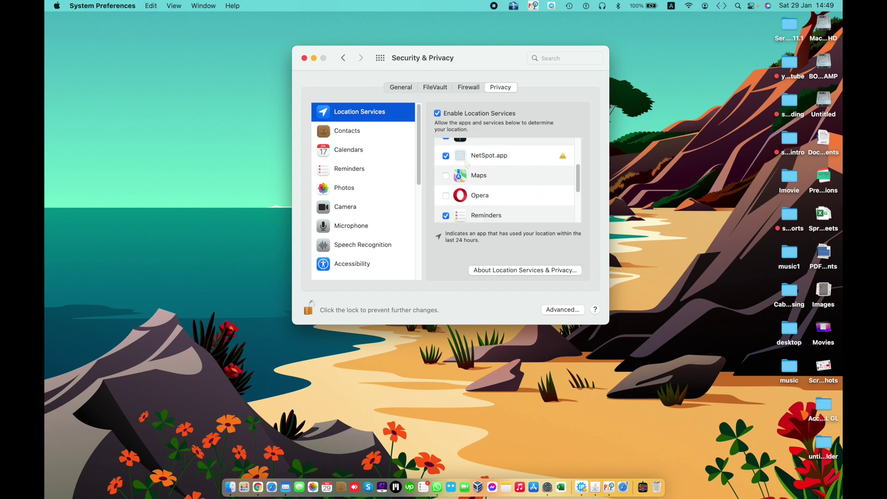
scroll(468, 165, "down", 3)
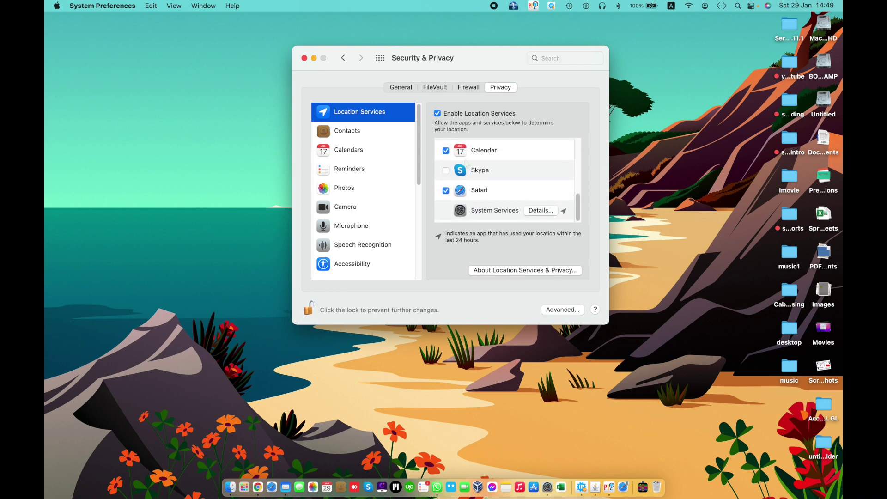
scroll(467, 164, "up", 5)
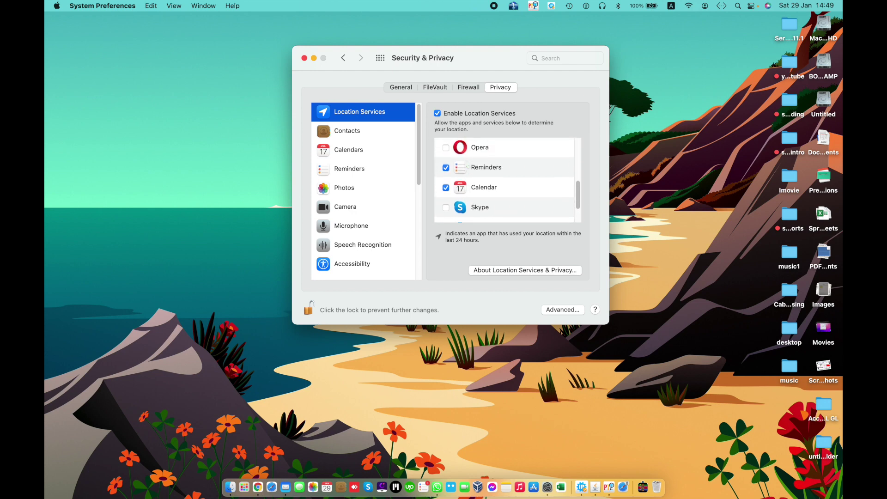
scroll(467, 164, "up", 4)
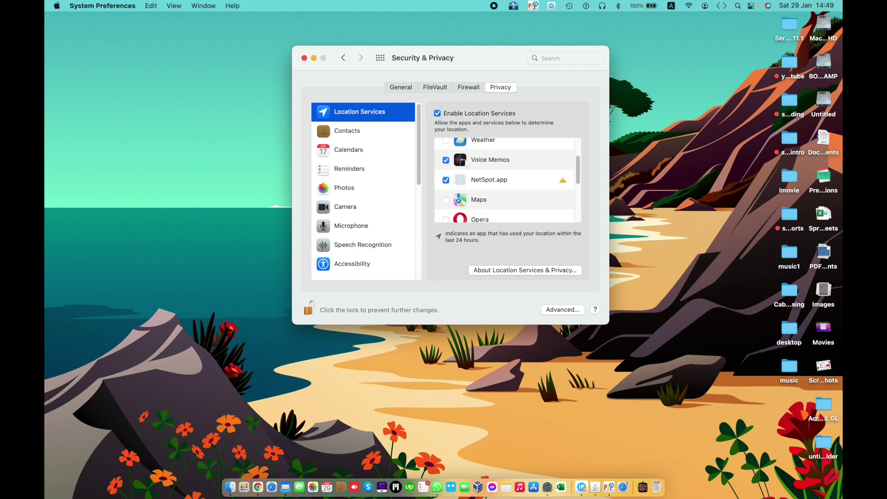
scroll(505, 180, "up", 2)
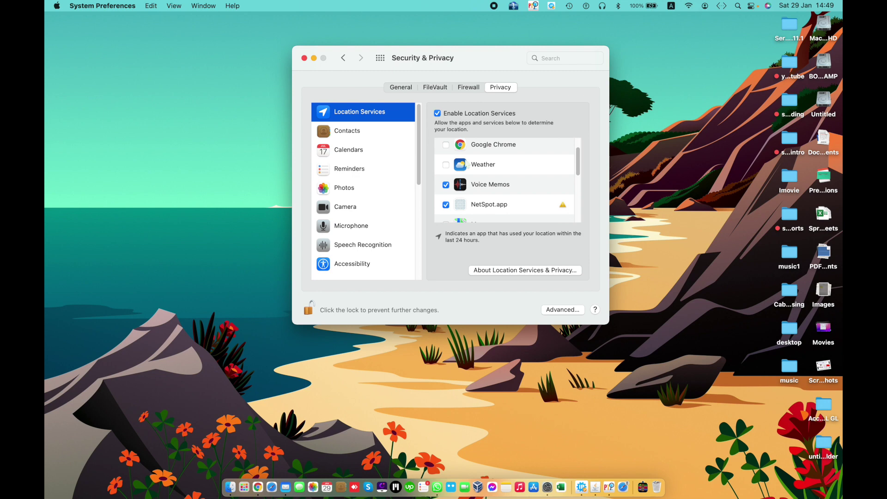
Scroll to the bottom of the list and open the System Services location details.
scroll(467, 165, "down", 1)
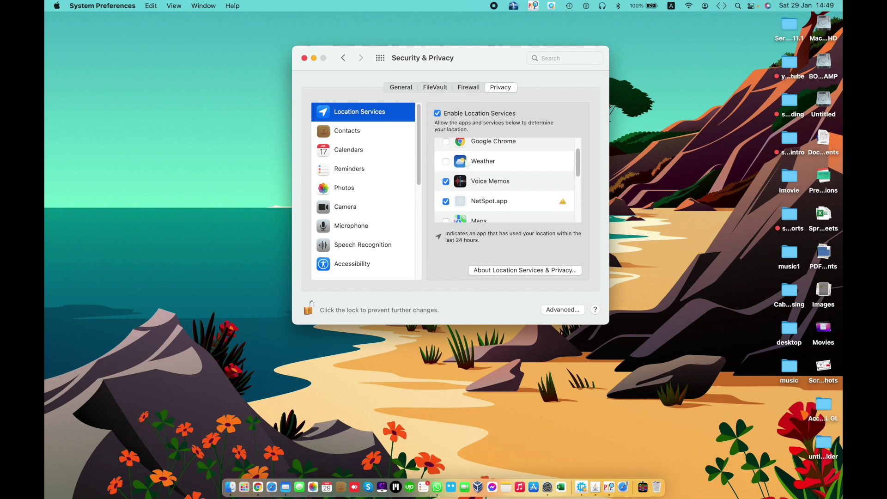
scroll(468, 165, "down", 1)
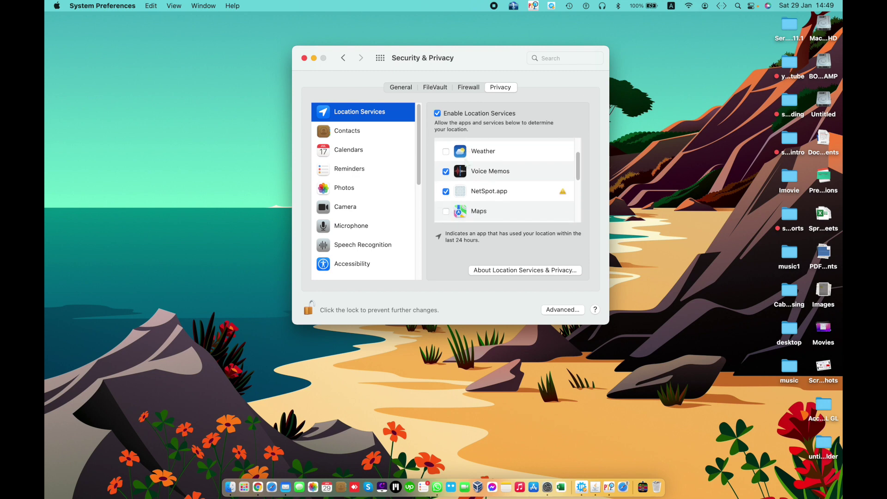
scroll(467, 165, "down", 2)
scroll(467, 165, "down", 5)
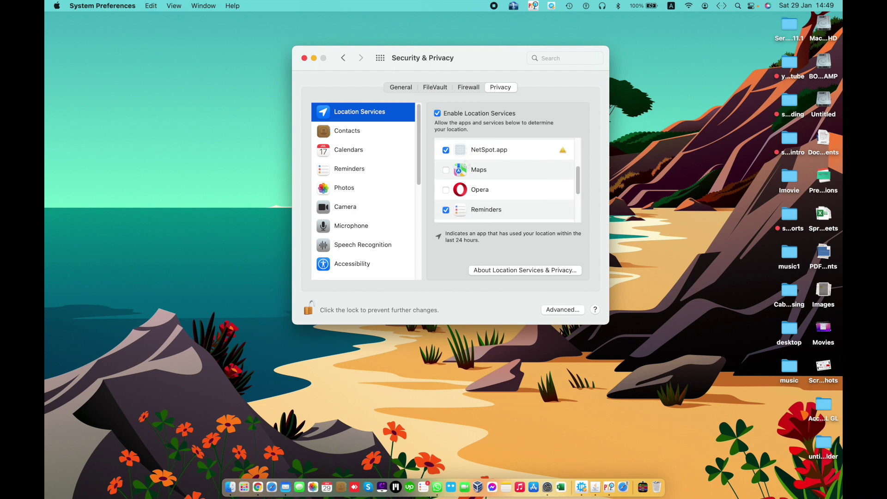
scroll(467, 164, "down", 5)
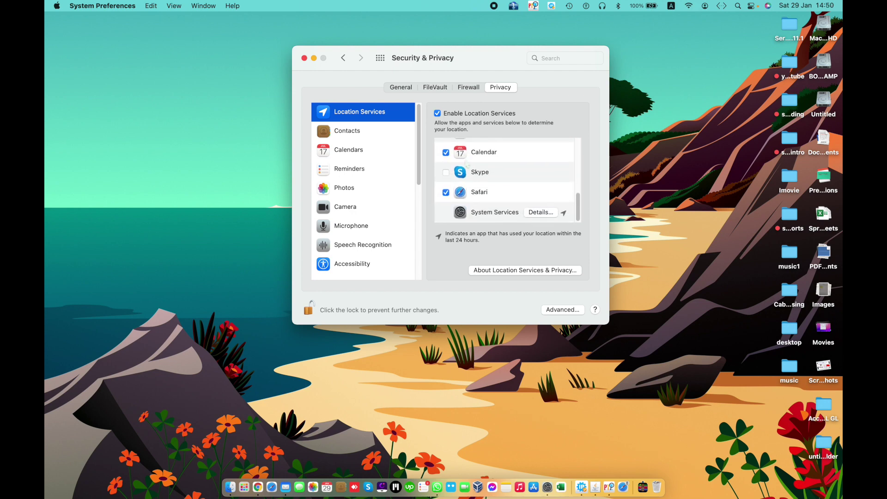
left_click(546, 212)
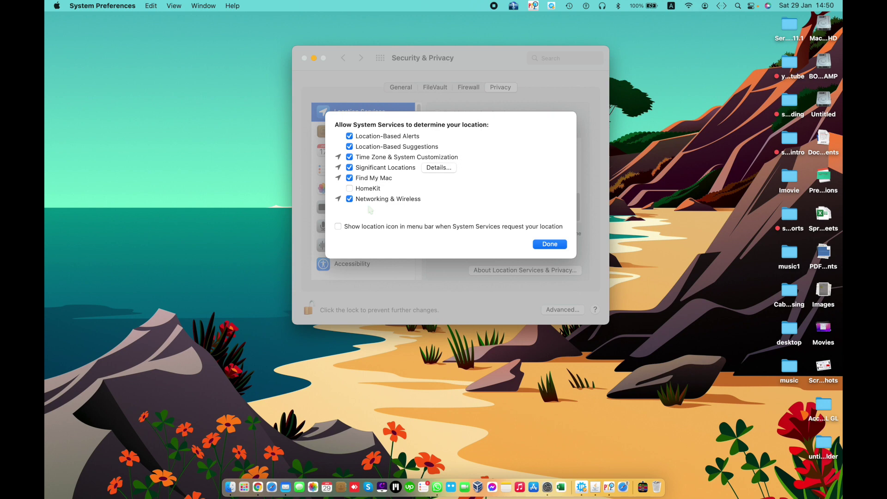
Close the System Services details and move to the Contacts privacy list.
key("Return")
key("Down")
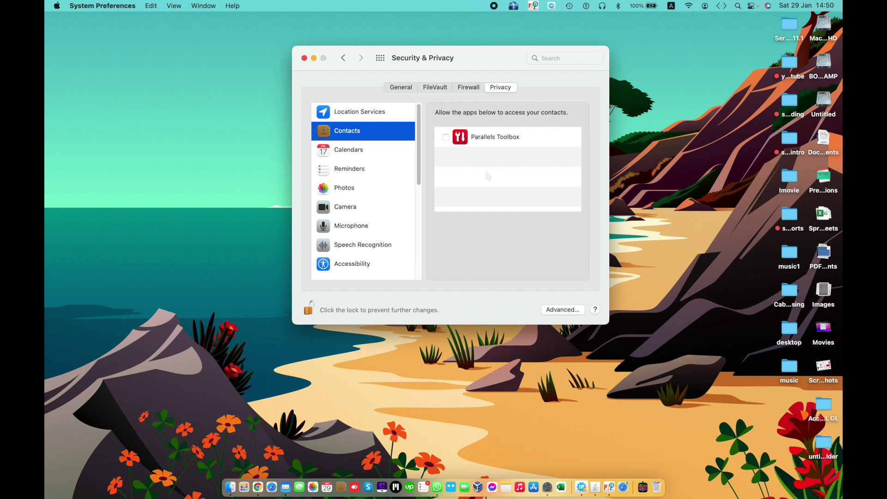
Review app access for Calendars, then Reminders, ending on the Photos list.
left_click(350, 155)
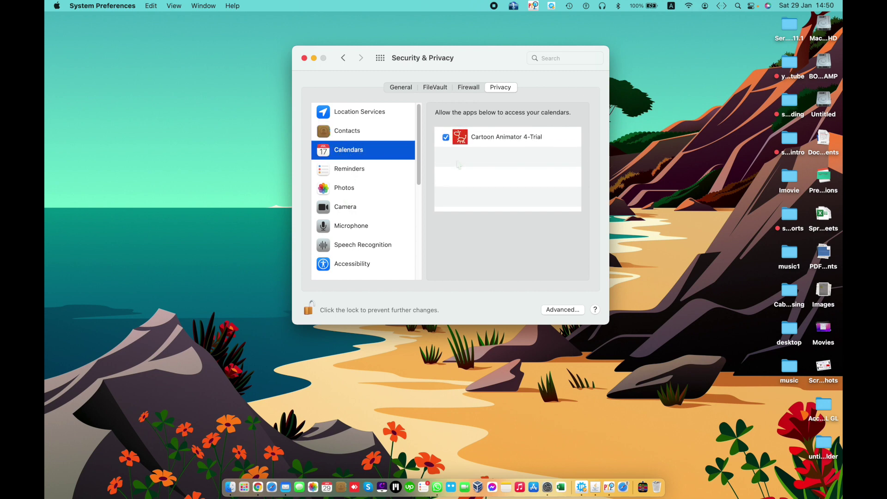
left_click(371, 174)
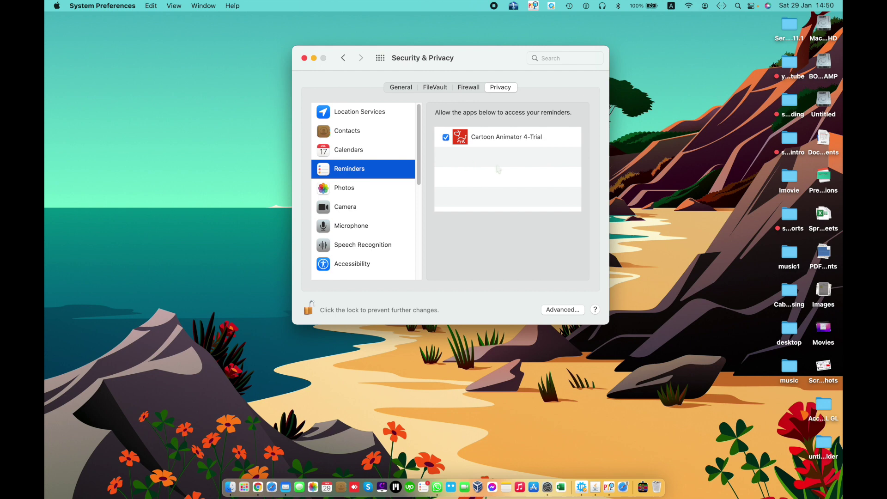
left_click(362, 193)
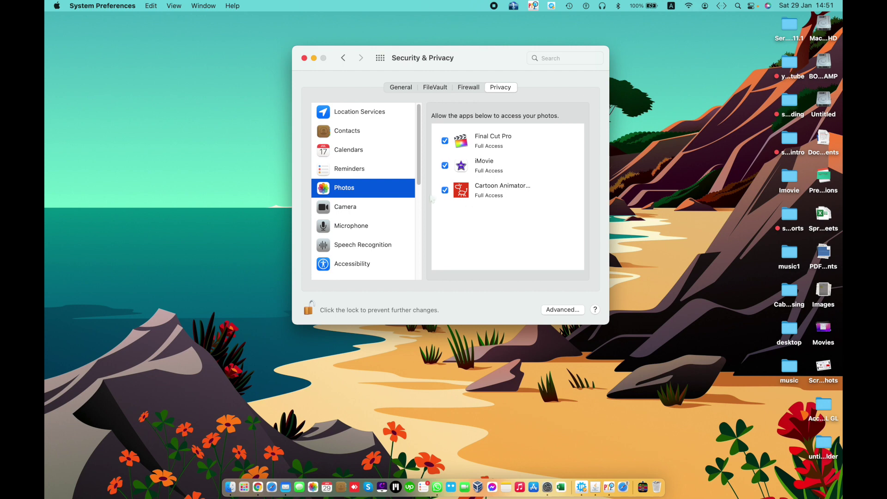
Check the Camera and Microphone app lists, then show the Speech Recognition list.
left_click(353, 211)
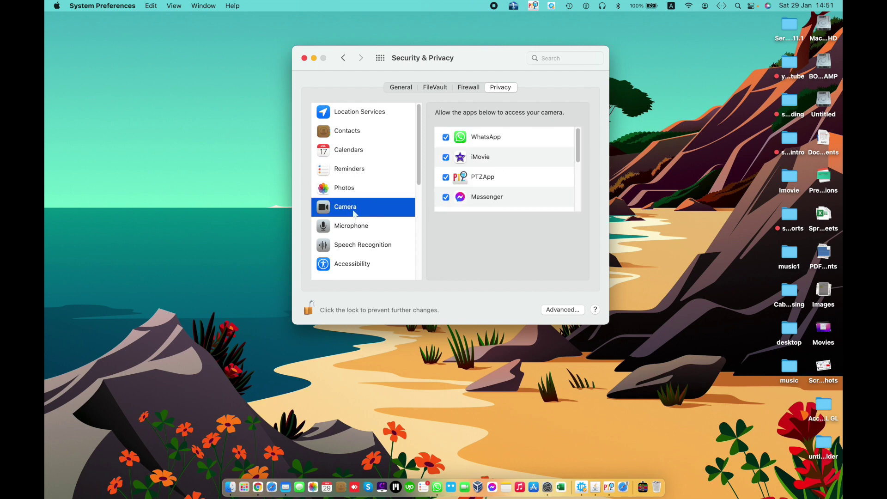
scroll(460, 203, "down", 3)
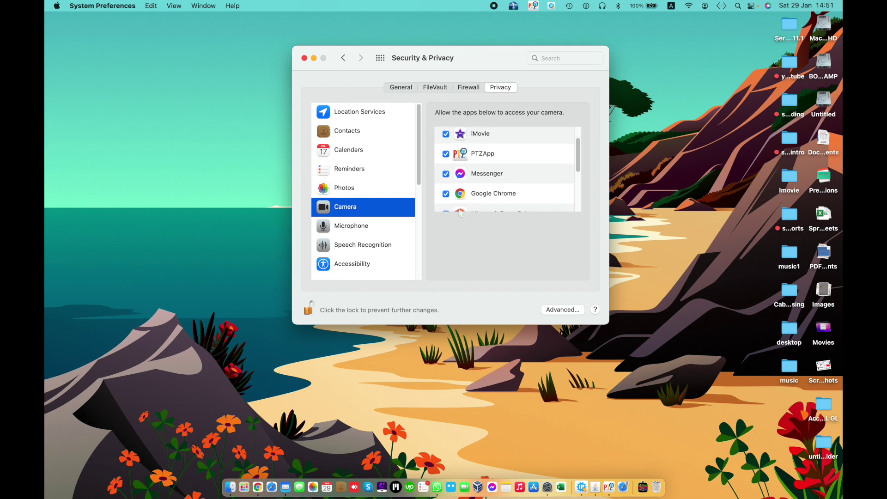
left_click(376, 227)
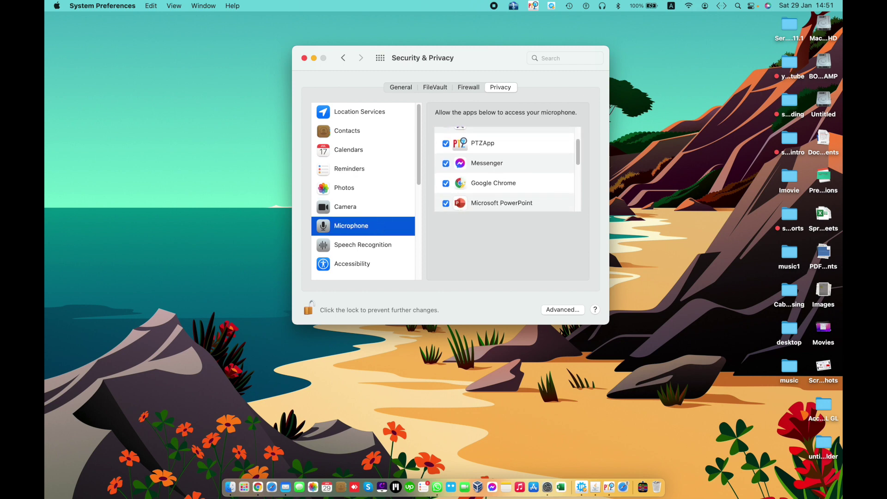
scroll(506, 171, "down", 3)
scroll(506, 171, "down", 1)
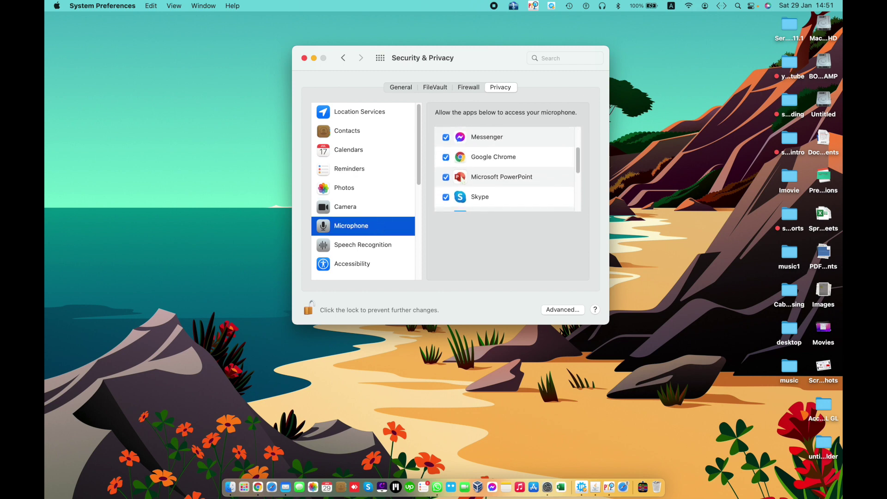
scroll(505, 171, "up", 1)
scroll(506, 171, "down", 5)
scroll(506, 171, "down", 2)
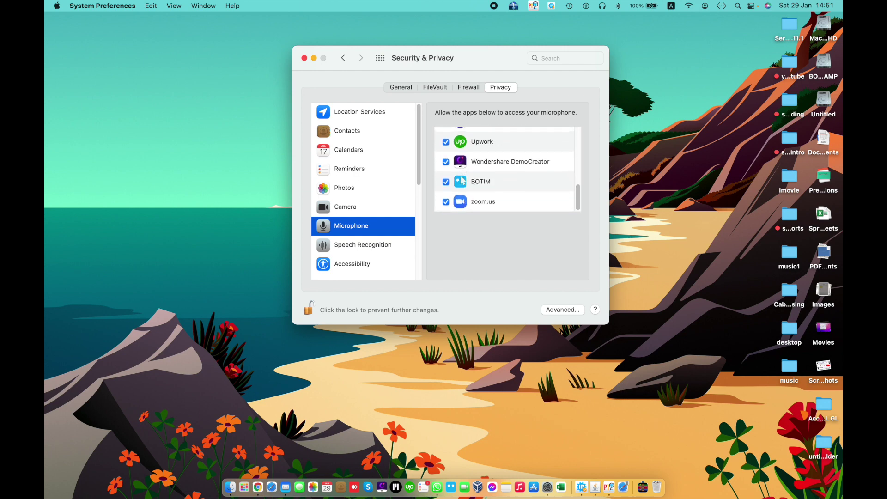
left_click(364, 248)
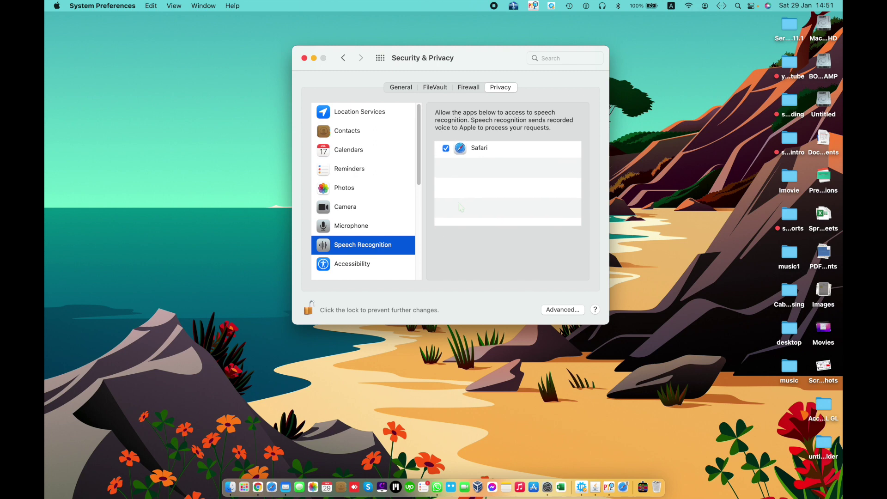
Browse the Speech Recognition and Accessibility app lists, then begin adding an app to Accessibility.
scroll(356, 269, "down", 3)
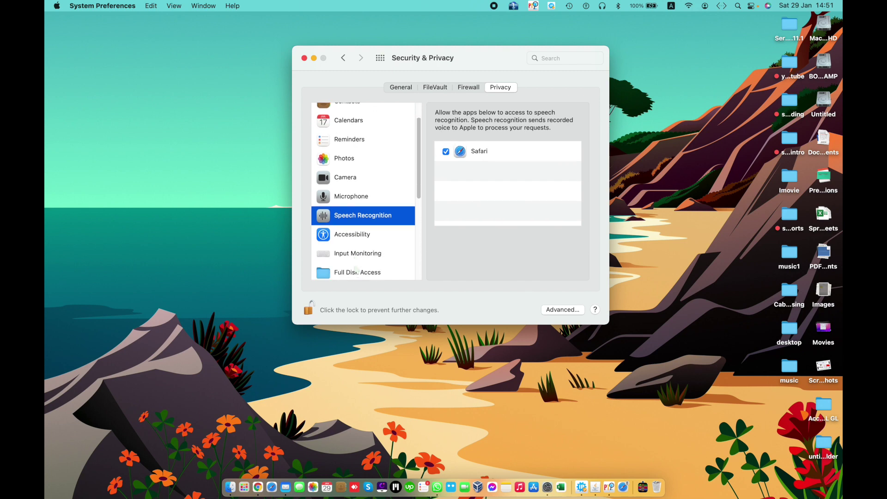
left_click(357, 220)
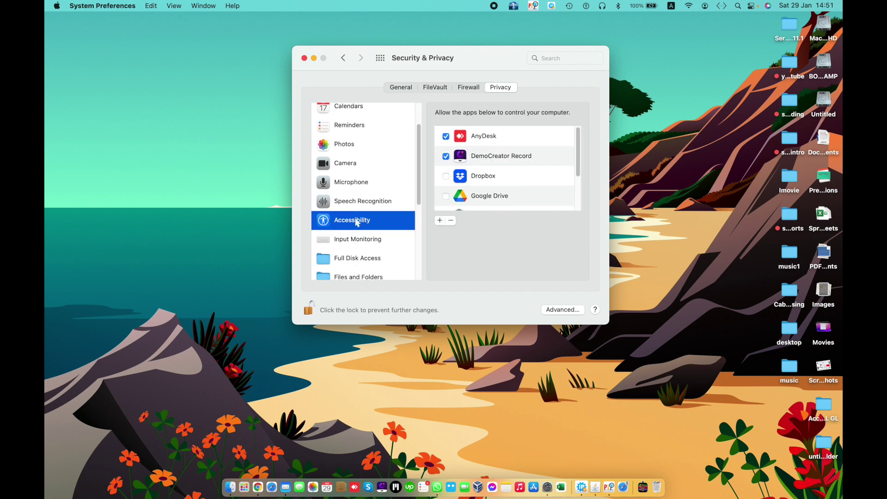
scroll(503, 185, "down", 3)
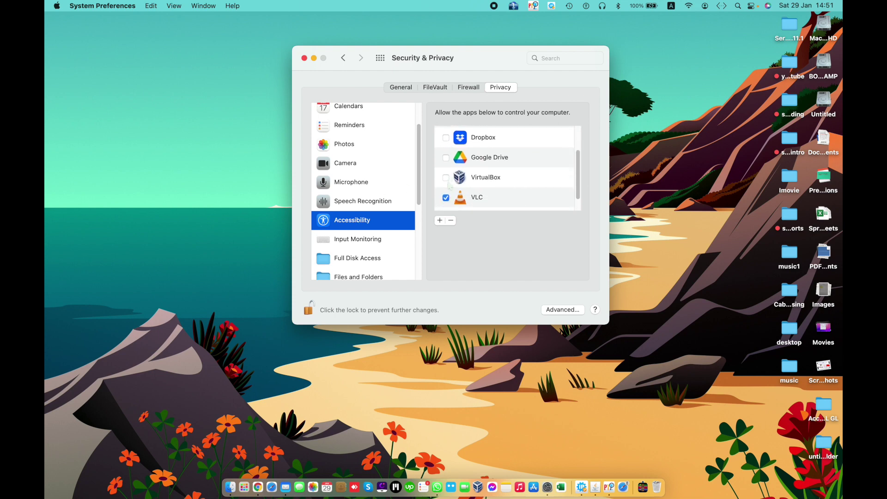
scroll(450, 187, "up", 3)
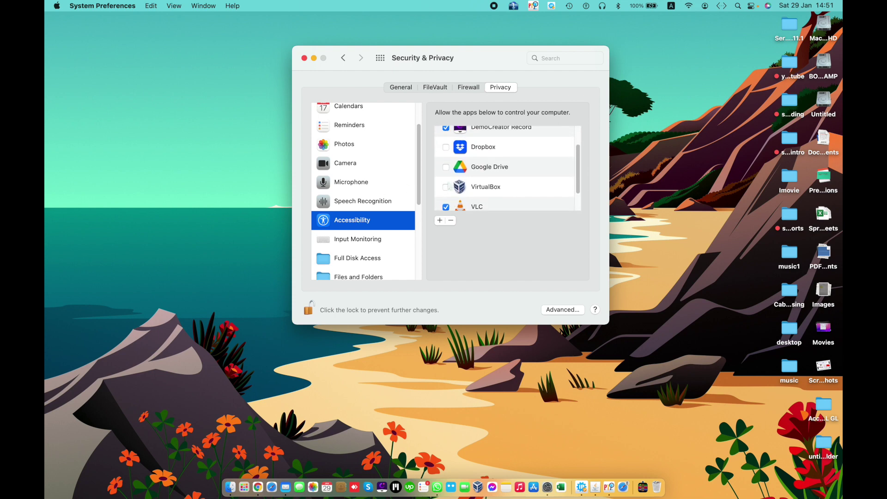
scroll(448, 186, "up", 1)
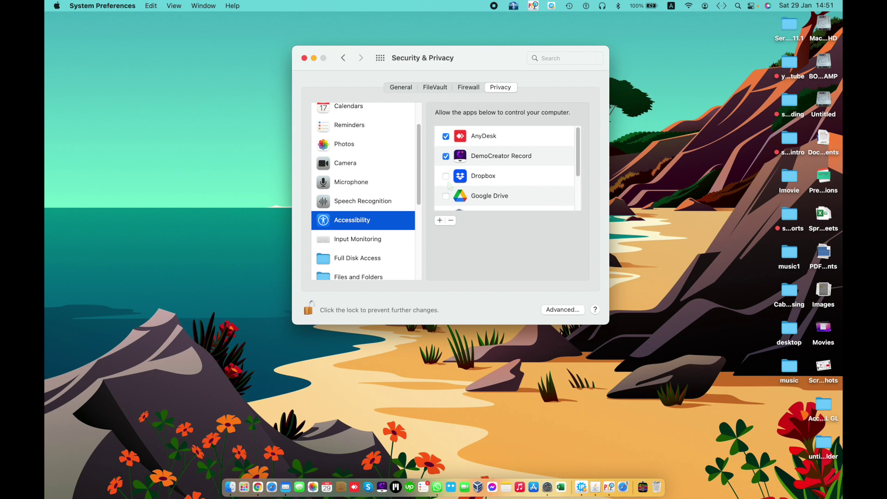
scroll(448, 185, "down", 3)
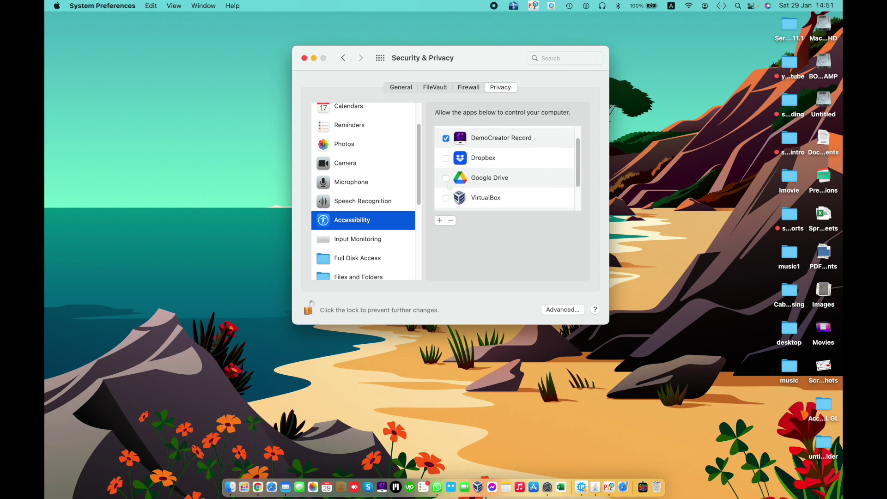
left_click(439, 220)
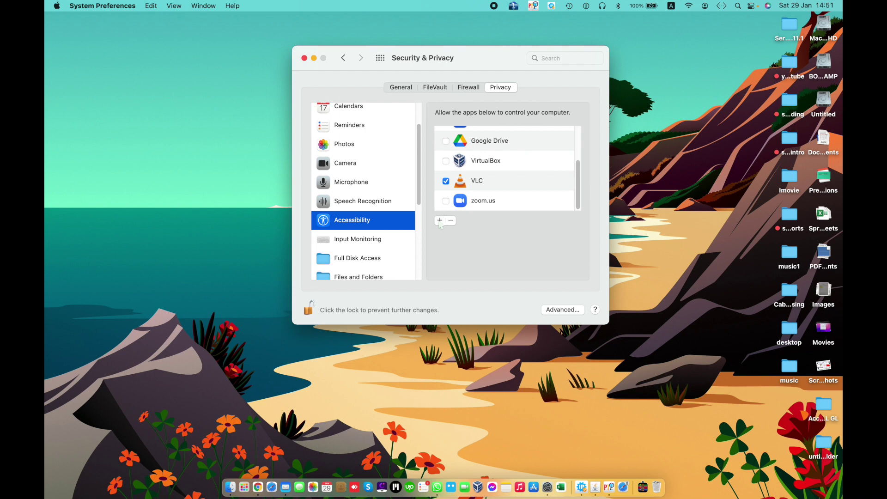
Browse Applications in the app picker and cancel without adding anything to Accessibility.
scroll(393, 176, "down", 3)
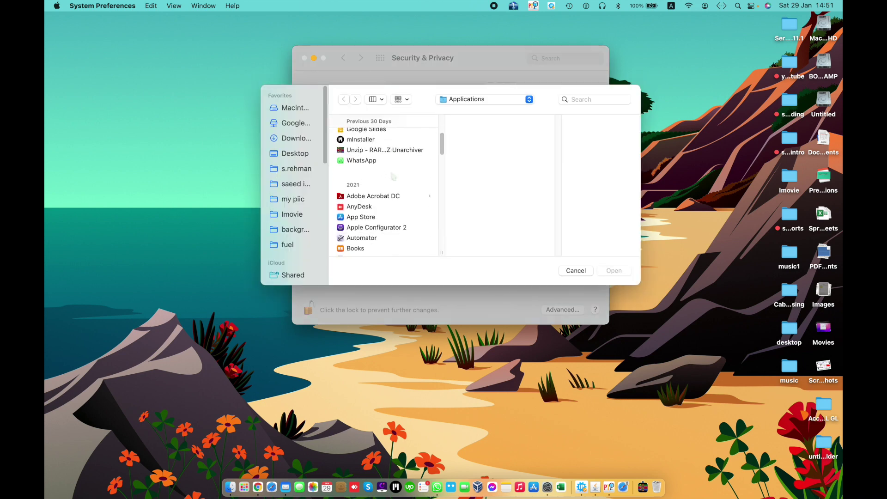
scroll(393, 176, "down", 5)
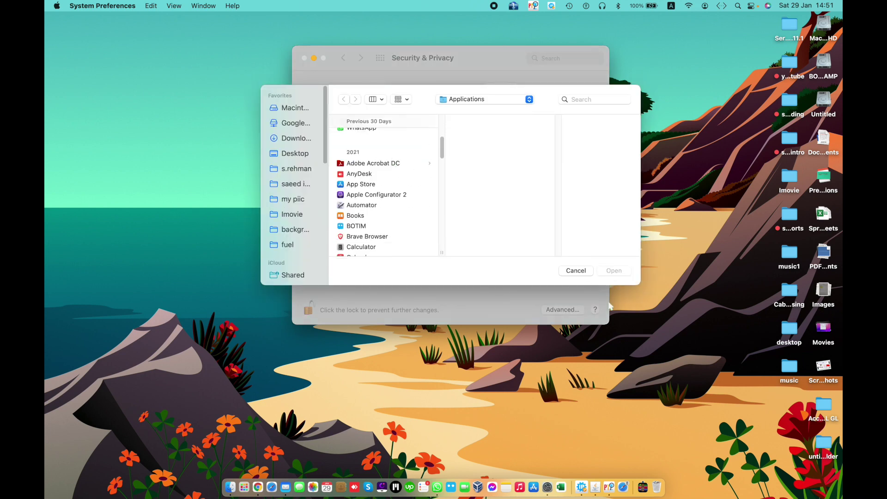
left_click(576, 270)
Review the Input Monitoring and Full Disk Access app lists.
scroll(349, 240, "down", 1)
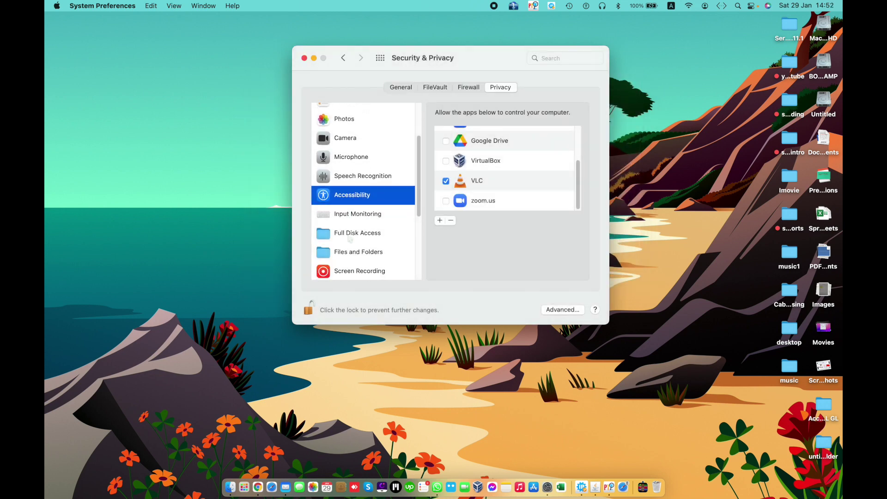
left_click(364, 216)
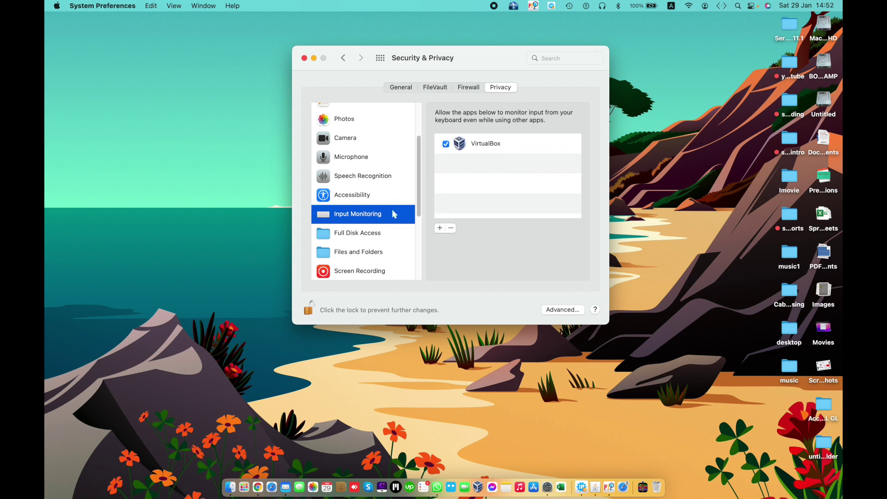
left_click(379, 235)
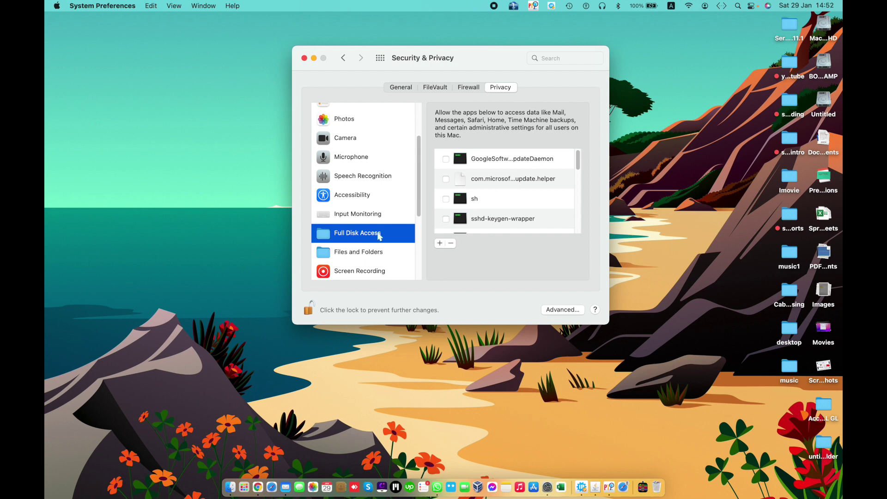
scroll(461, 213, "down", 2)
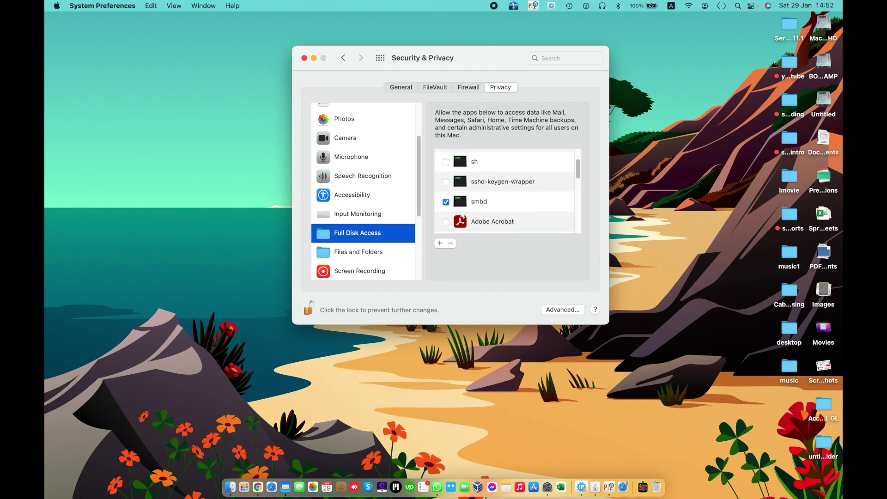
scroll(462, 214, "up", 2)
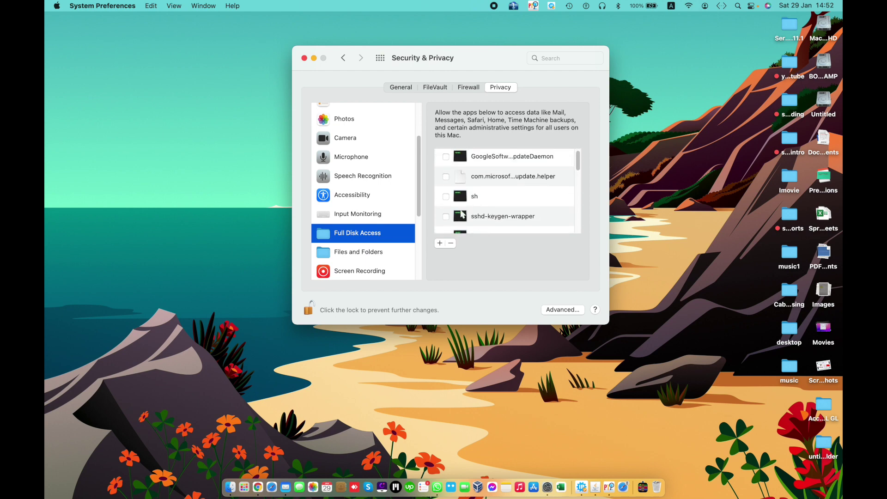
scroll(462, 214, "down", 3)
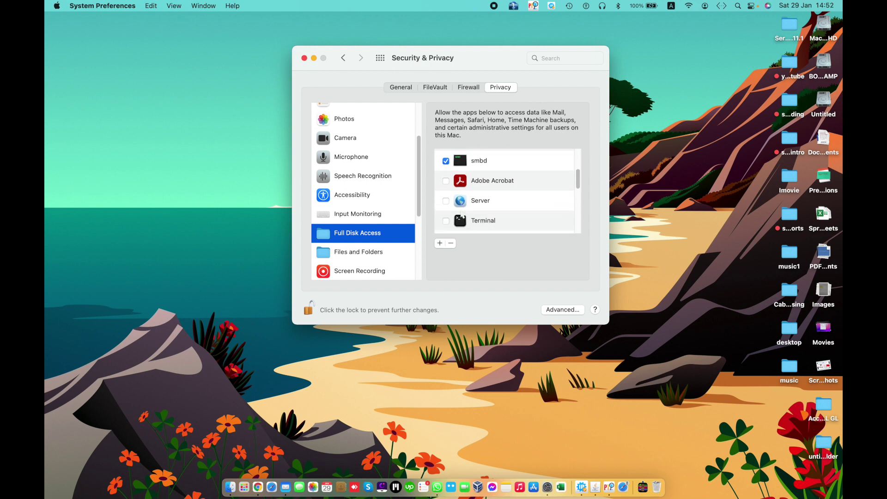
scroll(461, 214, "down", 1)
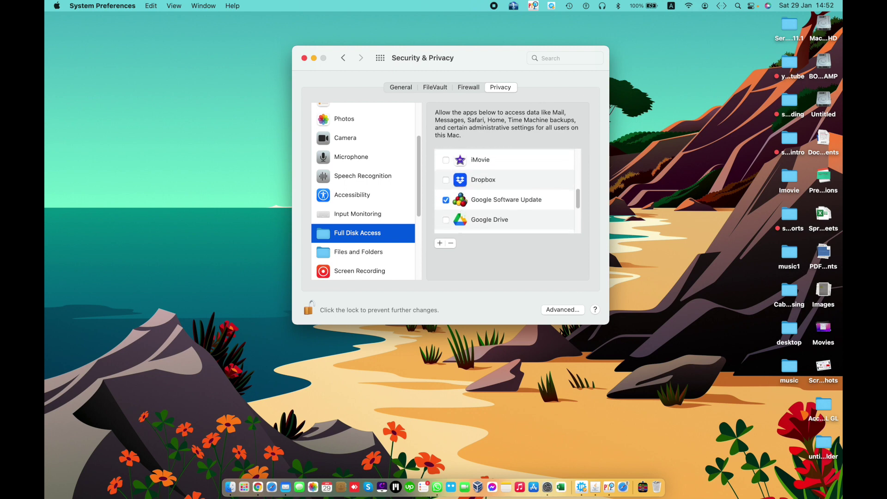
scroll(503, 192, "down", 2)
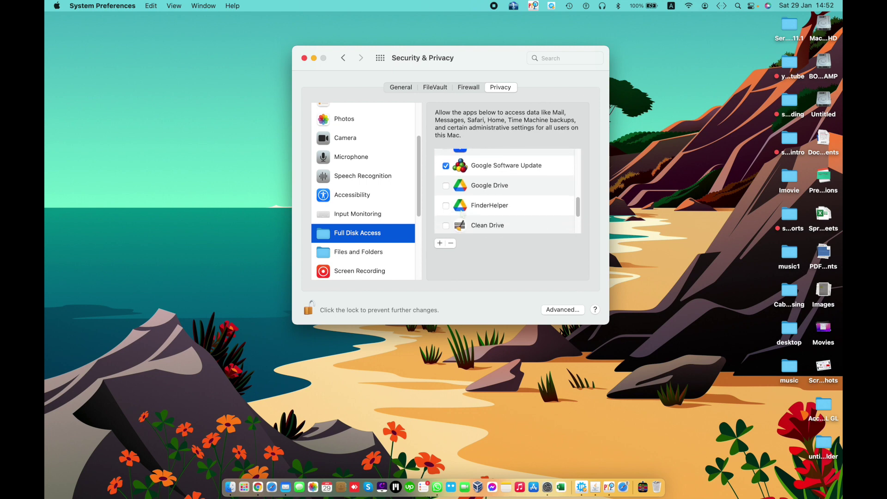
scroll(462, 214, "down", 3)
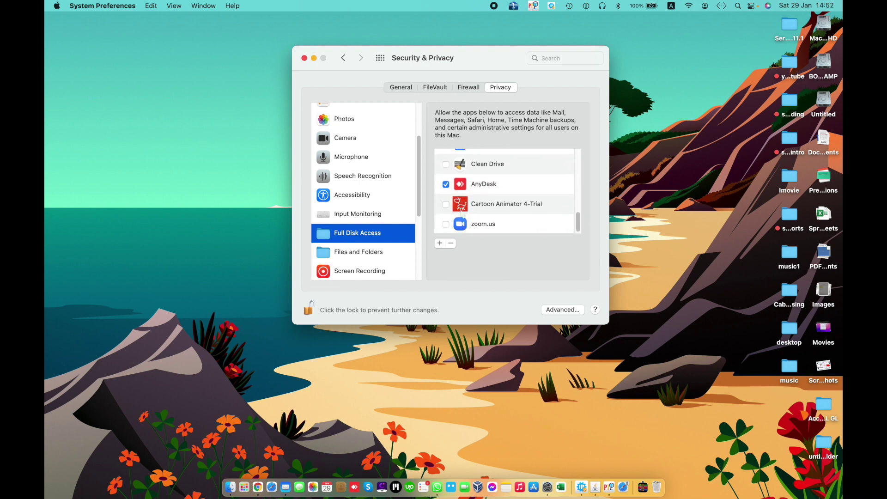
scroll(461, 214, "up", 5)
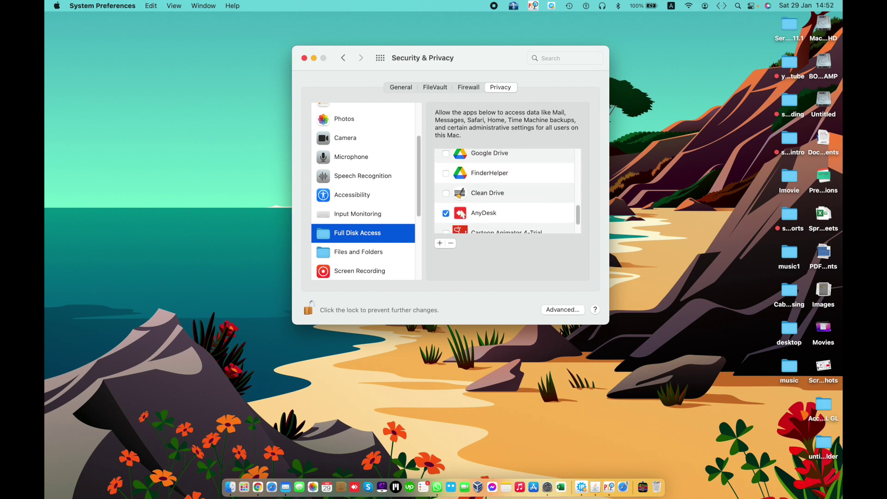
scroll(503, 192, "up", 2)
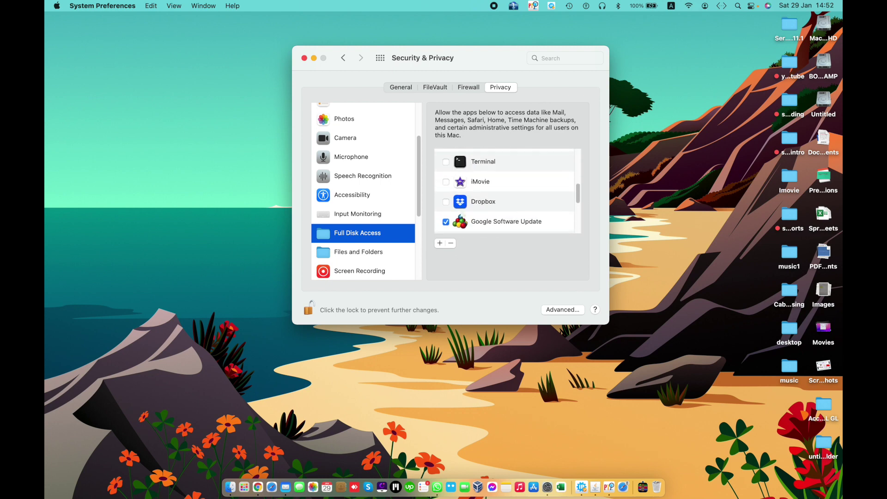
scroll(504, 191, "up", 3)
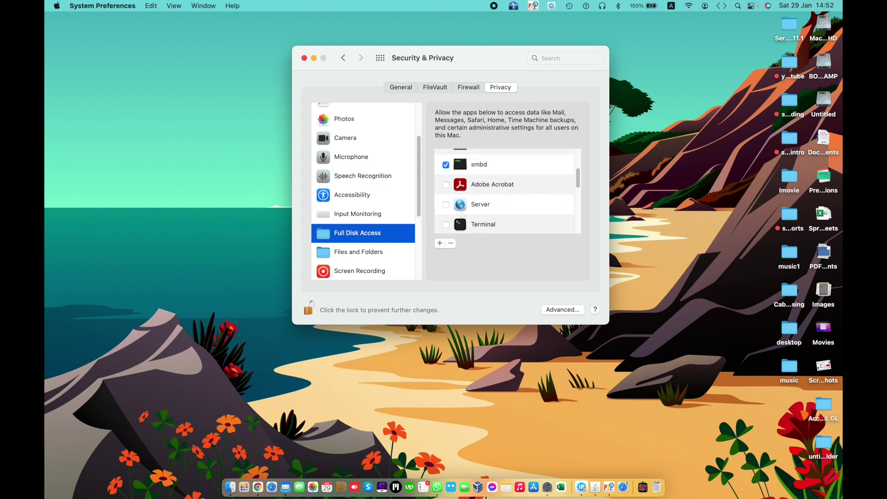
scroll(461, 215, "up", 2)
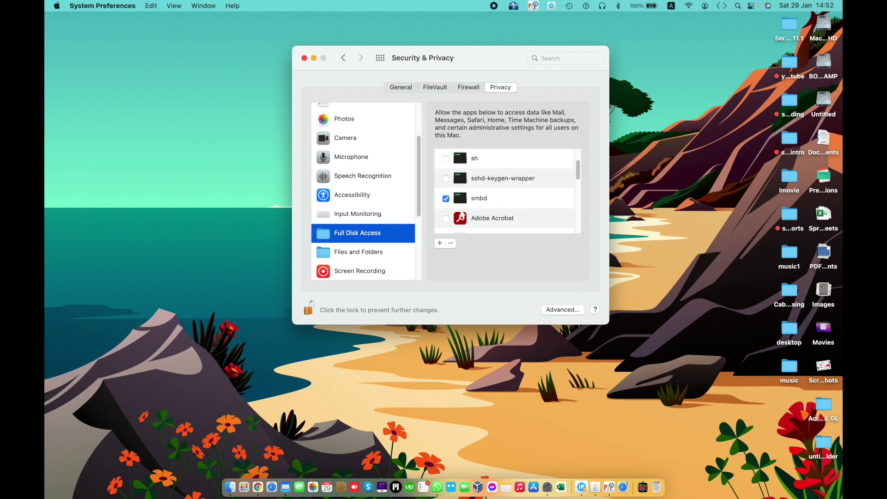
left_click(440, 244)
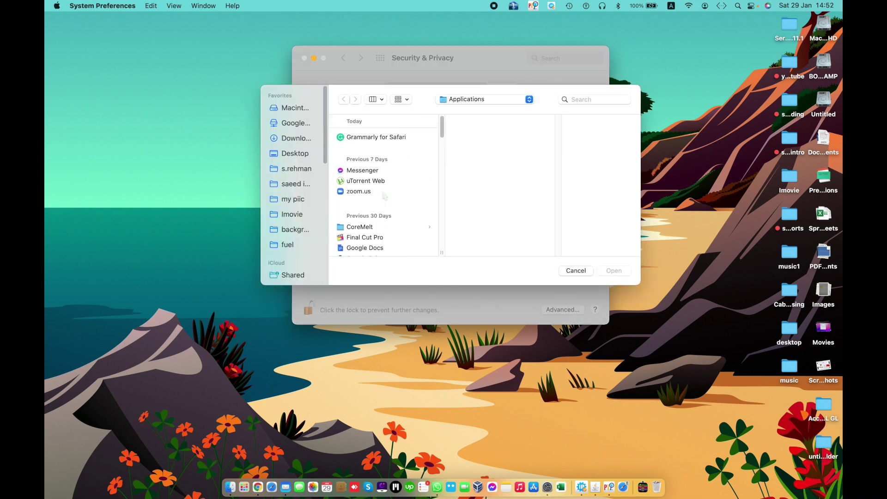
Cancel the app picker, untick Adobe Acrobat and delete it from the Full Disk Access list.
left_click(578, 274)
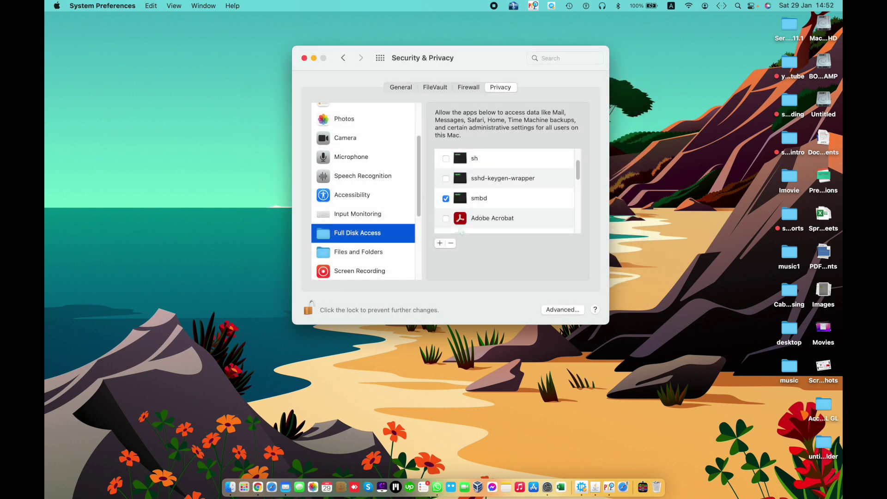
left_click(460, 225)
left_click(445, 218)
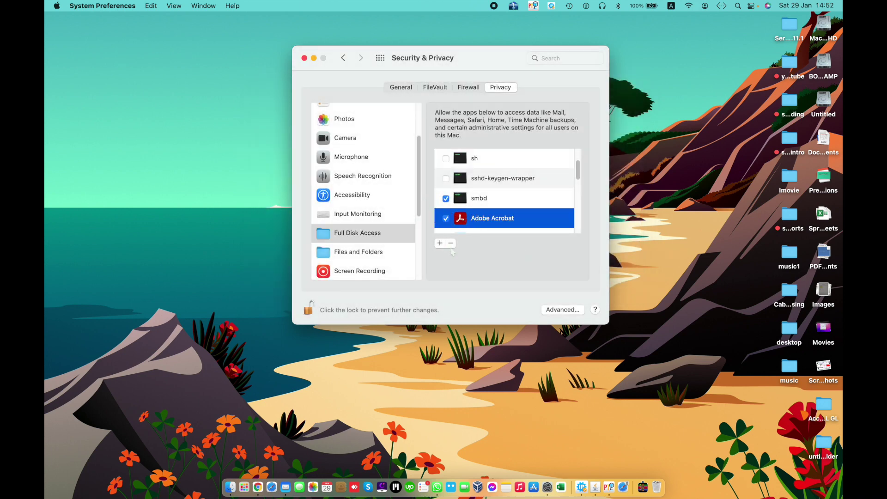
left_click(446, 219)
left_click(451, 243)
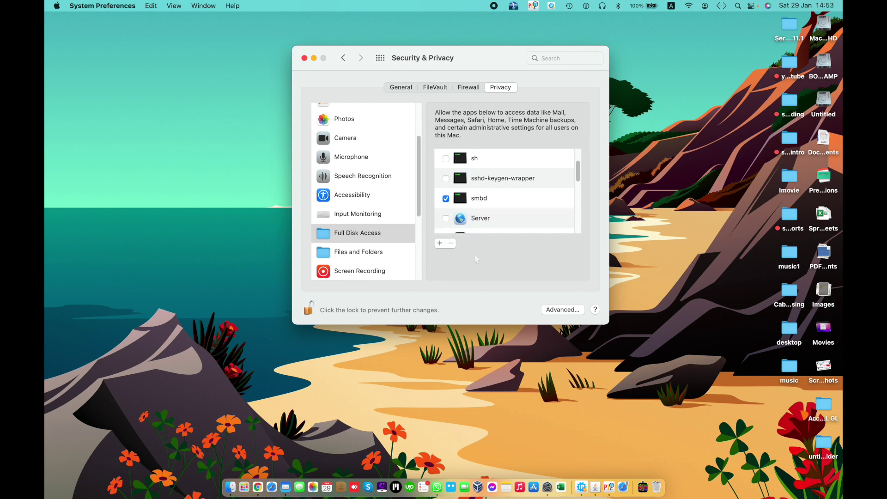
scroll(477, 228, "down", 2)
left_click(383, 253)
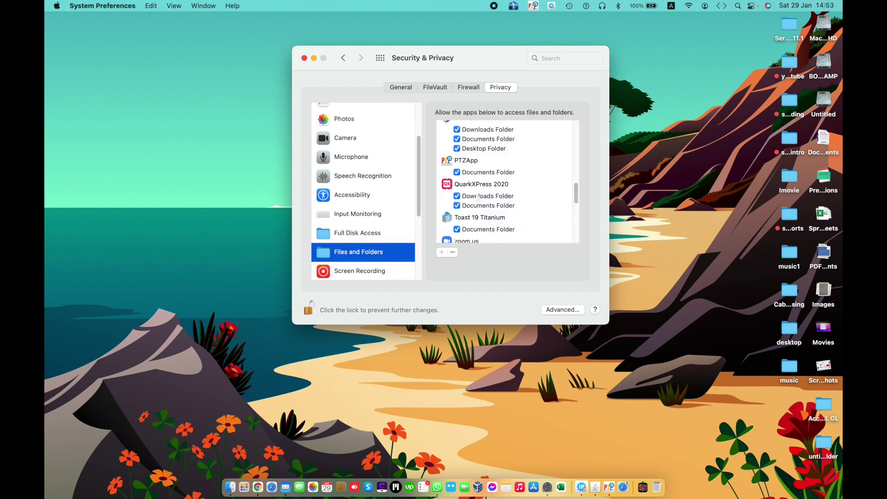
Delete Roxio Secure Burn and CrossOver CD Helper from the Files and Folders permissions list.
scroll(477, 195, "down", 5)
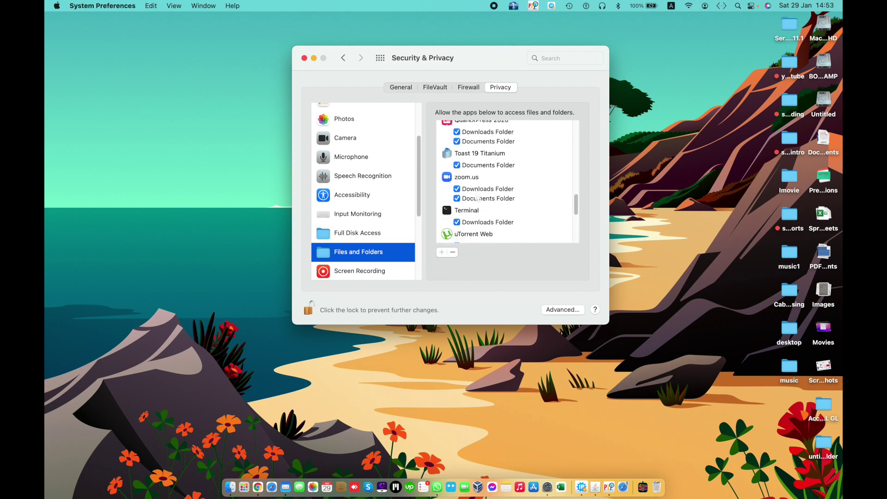
scroll(477, 197, "down", 3)
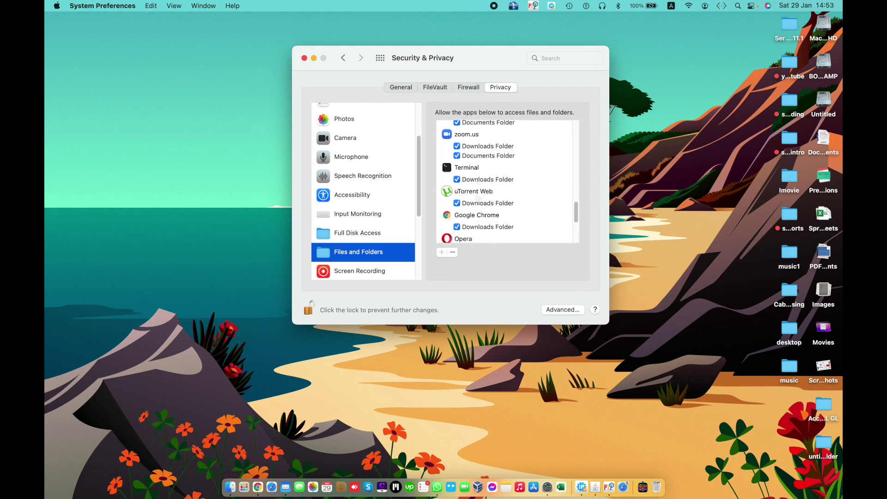
scroll(477, 202, "down", 5)
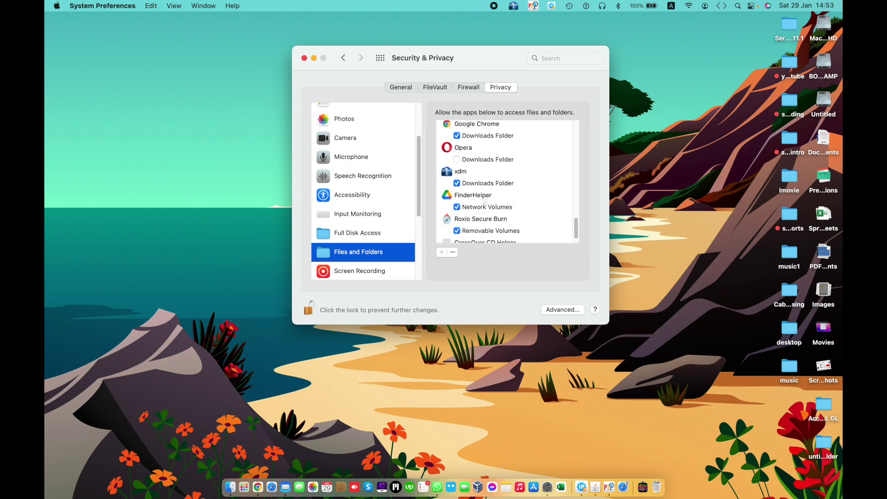
left_click(485, 227)
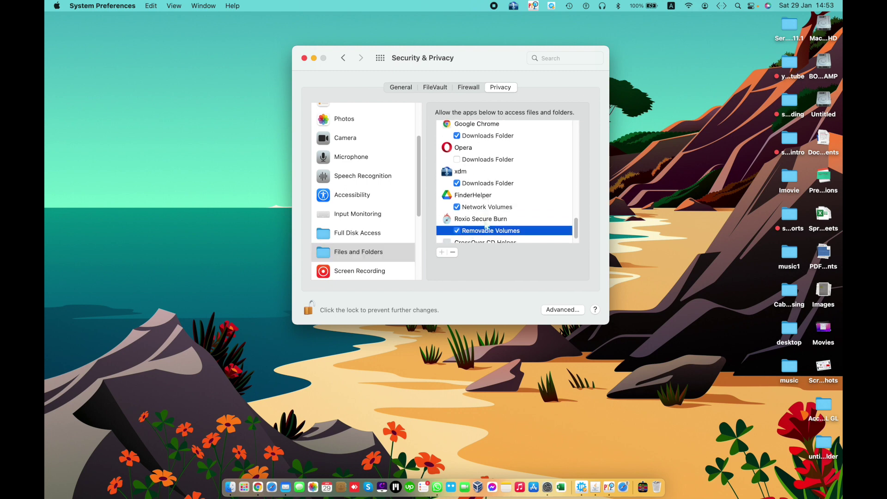
left_click(486, 218)
left_click(453, 252)
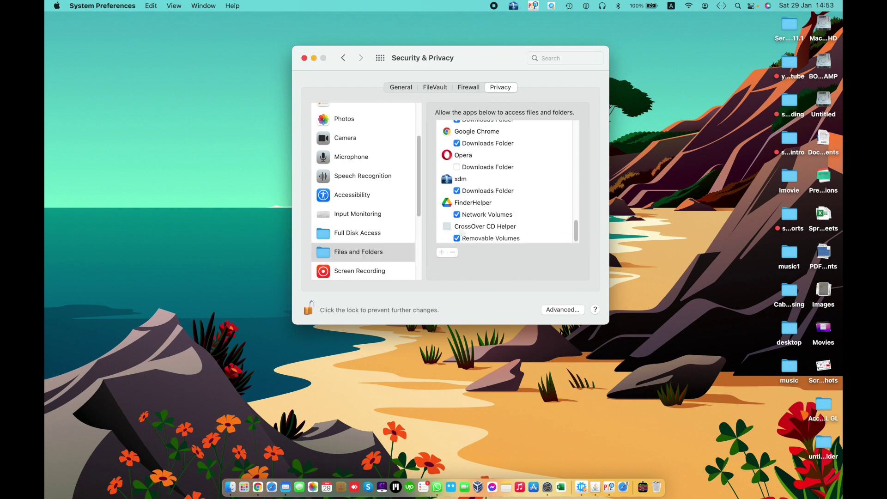
left_click(472, 226)
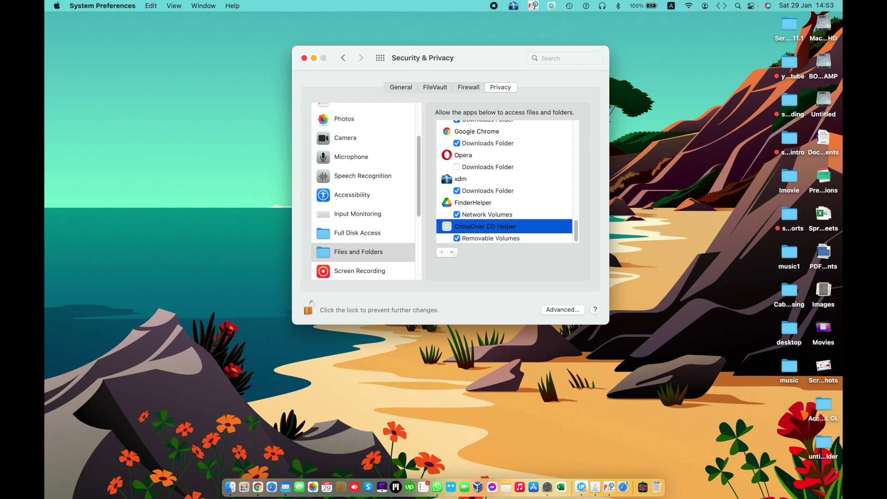
left_click(453, 253)
left_click(470, 203)
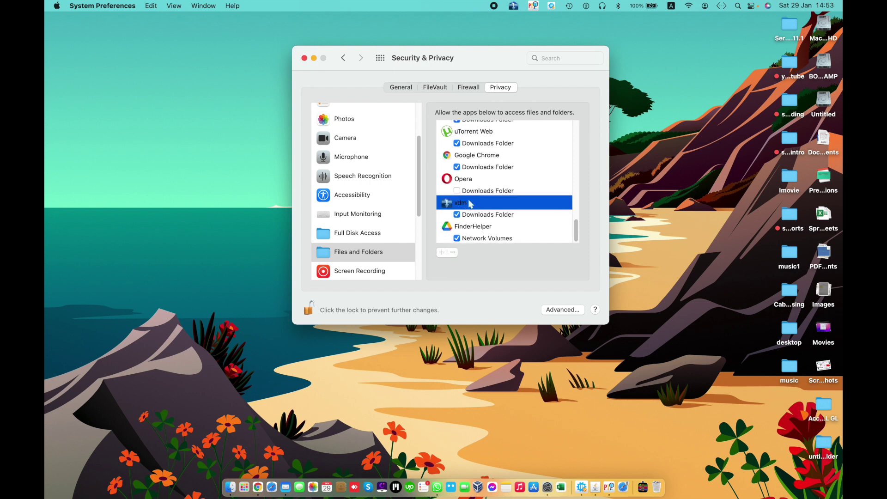
left_click(375, 270)
Review the Screen Recording list and begin adding an app to it.
scroll(375, 268, "down", 3)
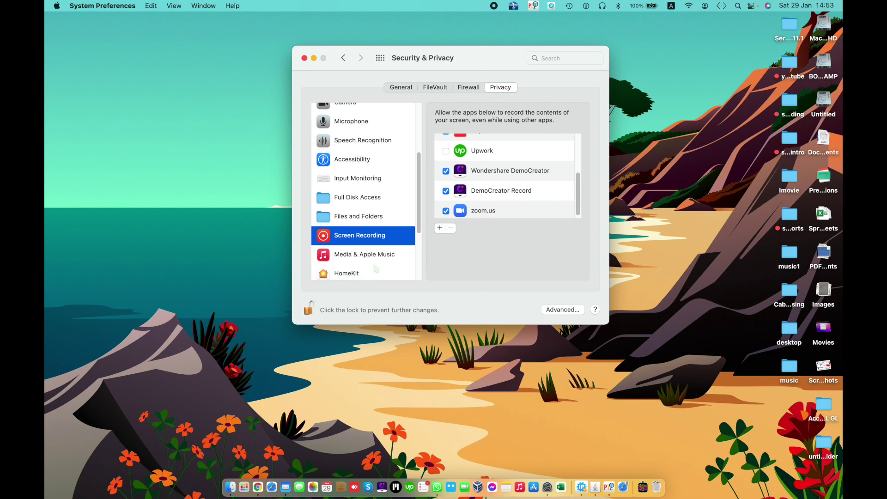
scroll(481, 186, "down", 1)
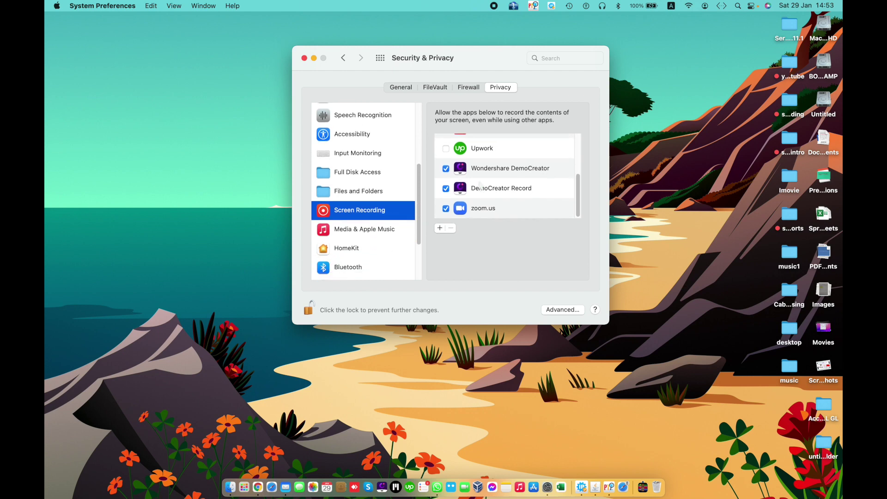
scroll(481, 185, "up", 3)
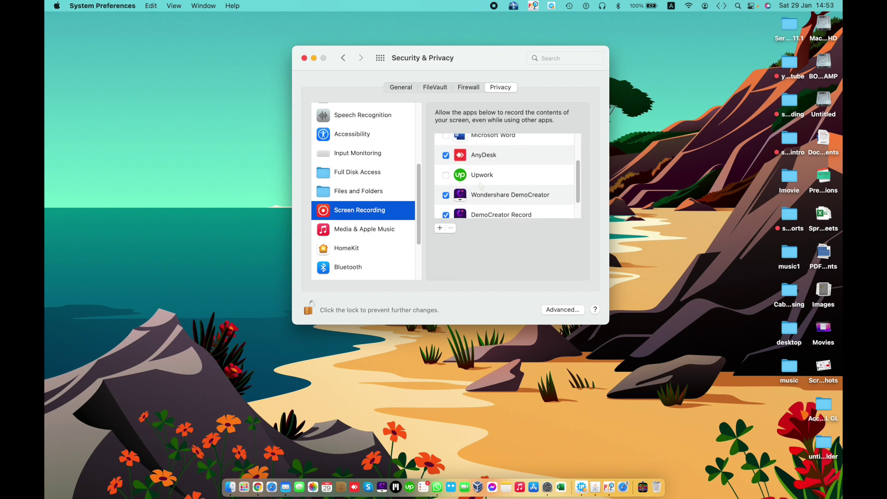
left_click(440, 228)
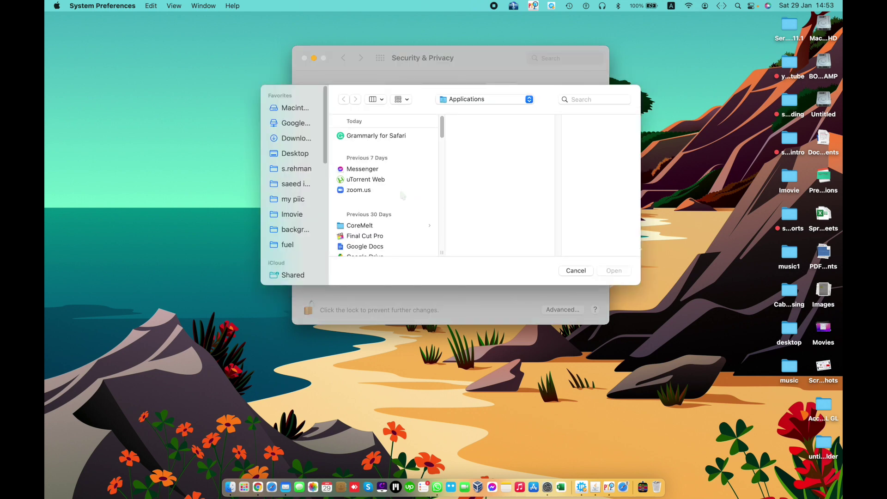
scroll(384, 223, "down", 10)
scroll(384, 223, "up", 5)
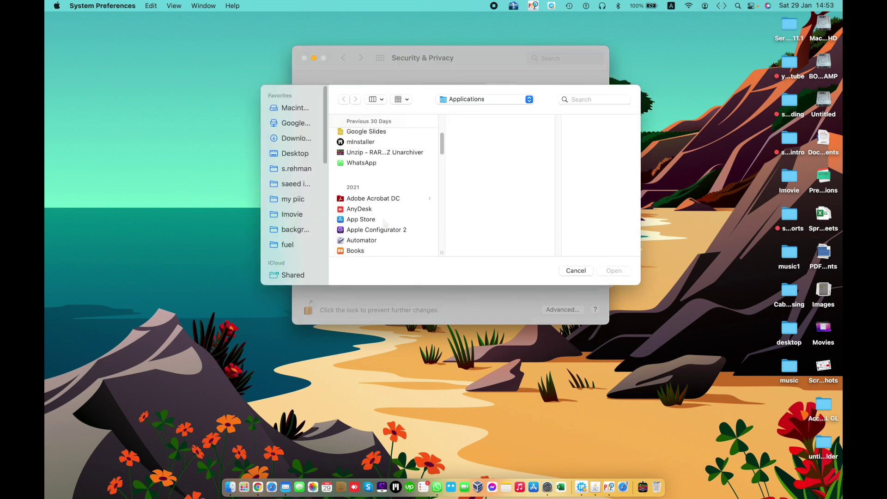
Add Adobe Acrobat from the Adobe Acrobat DC folder for screen recording, then check Media & Apple Music.
left_click(370, 198)
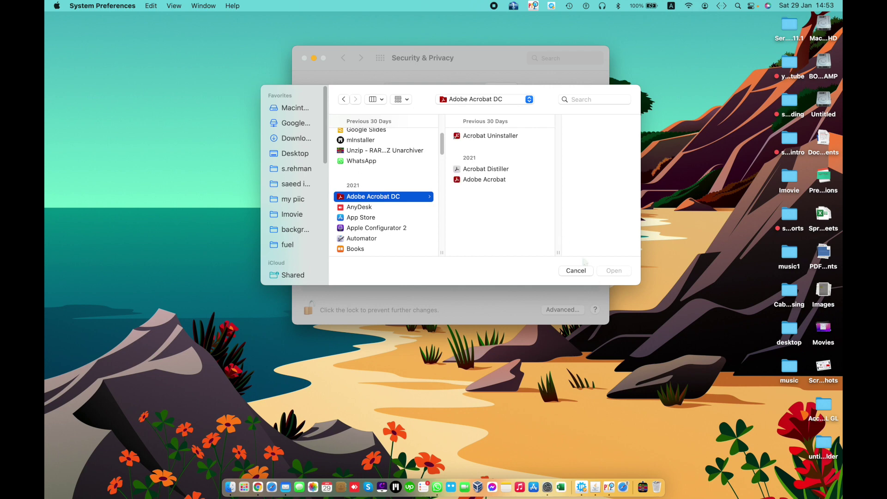
left_click(499, 180)
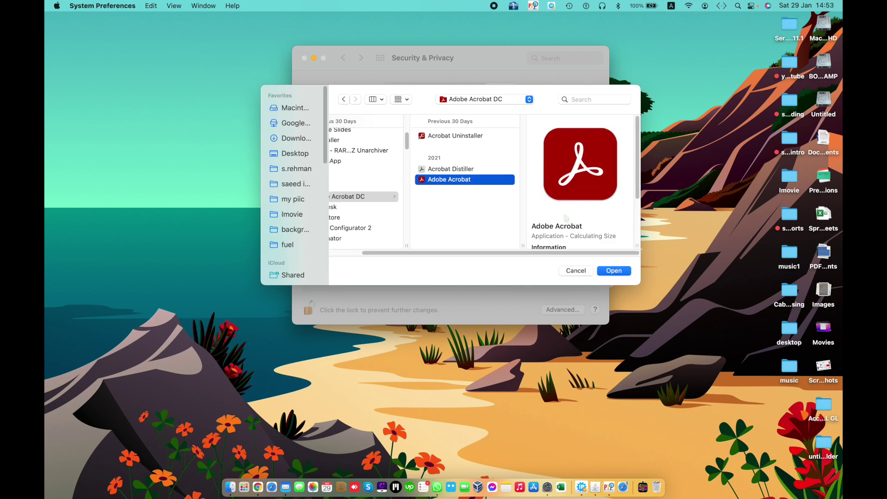
left_click(605, 271)
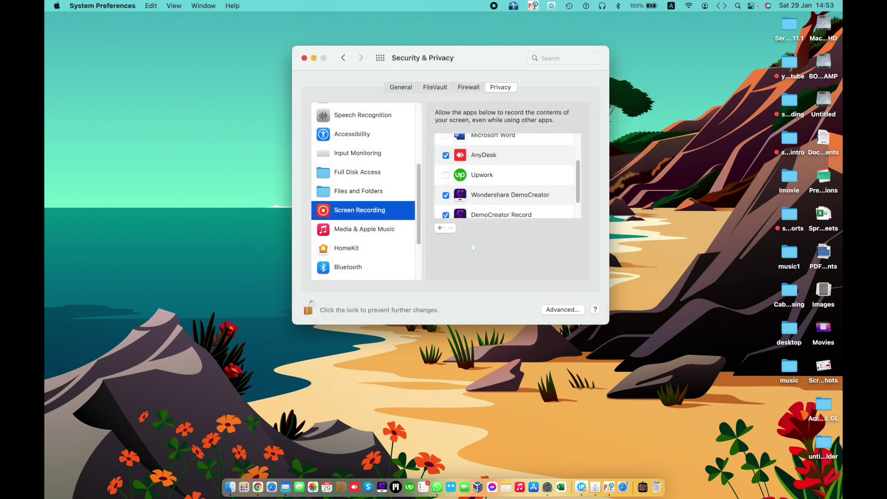
left_click(357, 224)
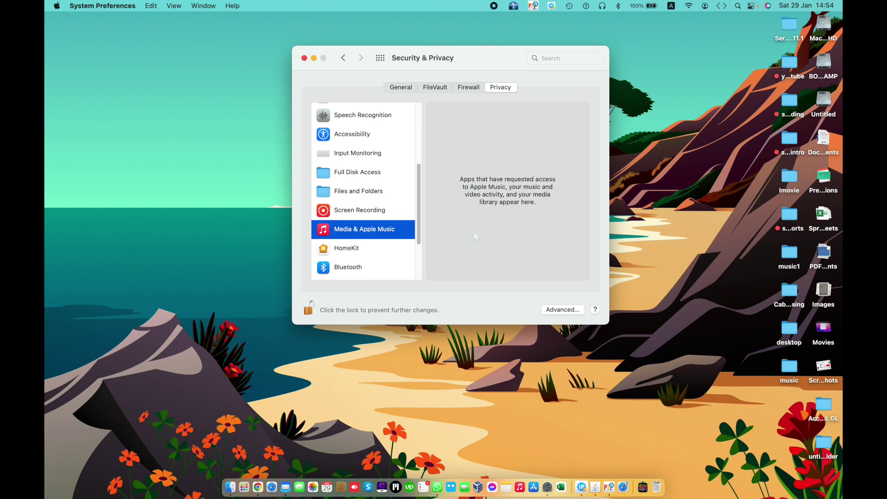
left_click(380, 249)
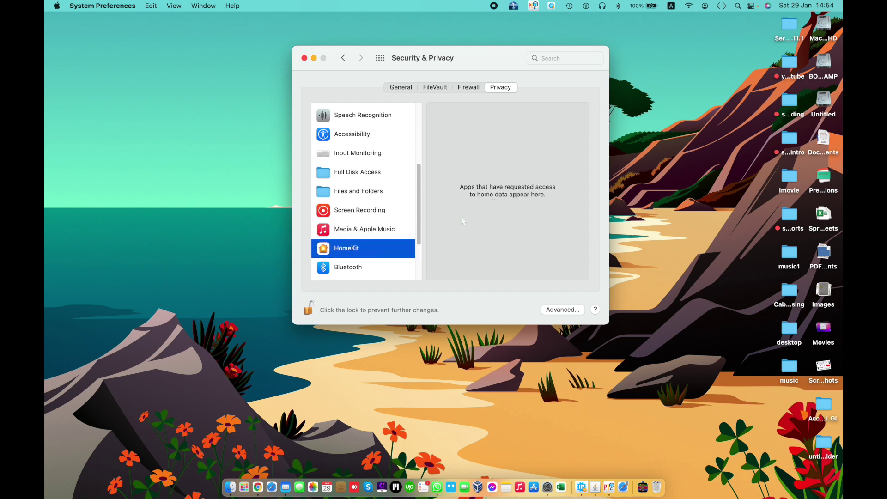
Review Bluetooth permissions, picking Adobe Acrobat but cancelling so VoiceOver remains the only app.
key("Down")
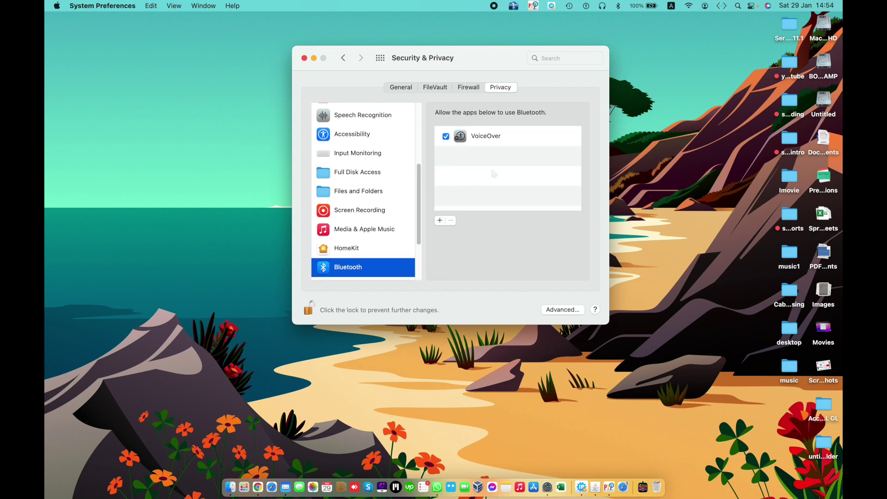
left_click(440, 221)
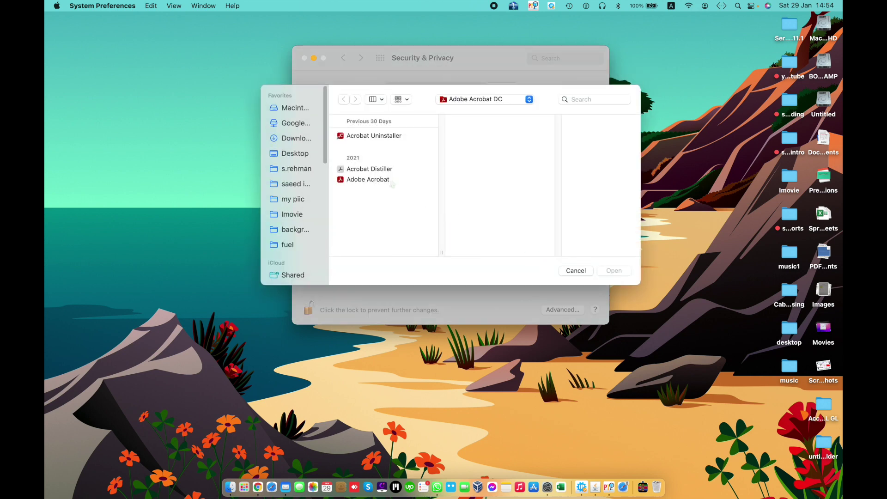
left_click(391, 184)
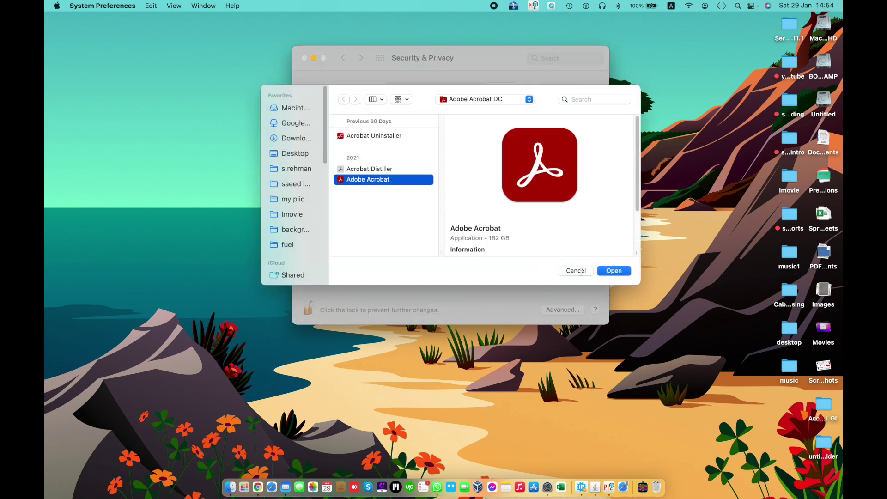
left_click(581, 272)
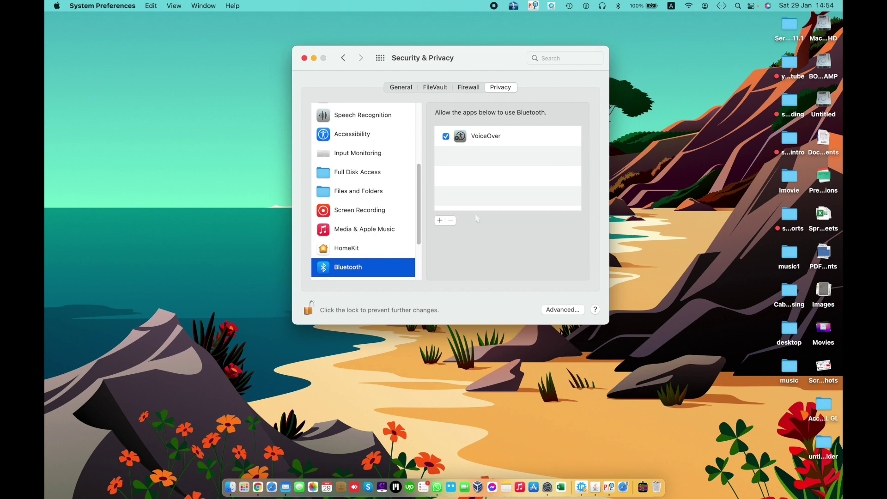
scroll(369, 243, "down", 3)
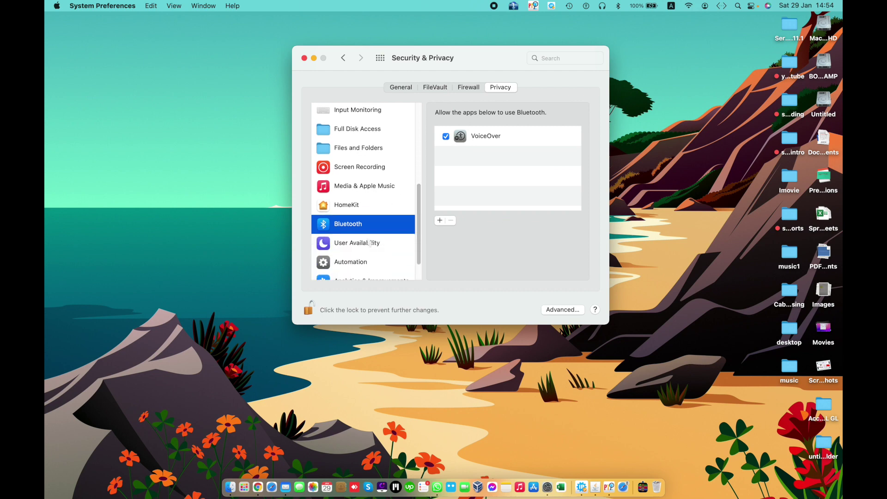
Review the apps listed under User Availability permissions.
left_click(379, 245)
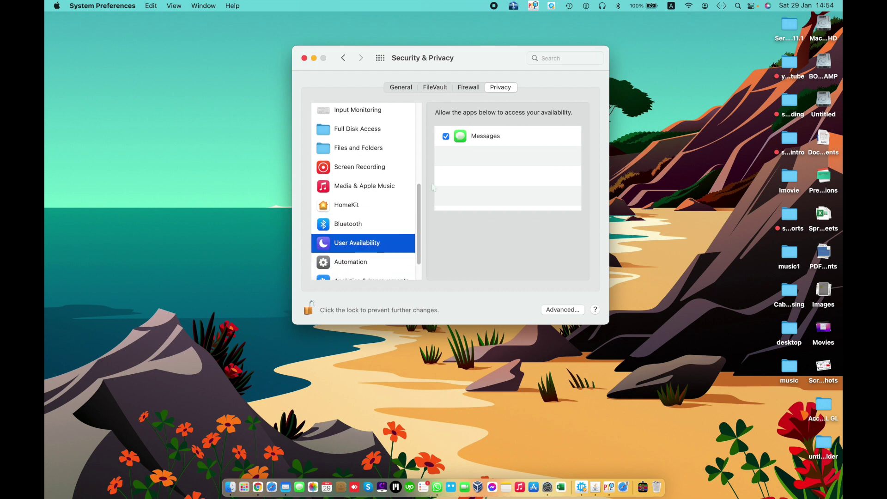
left_click(467, 138)
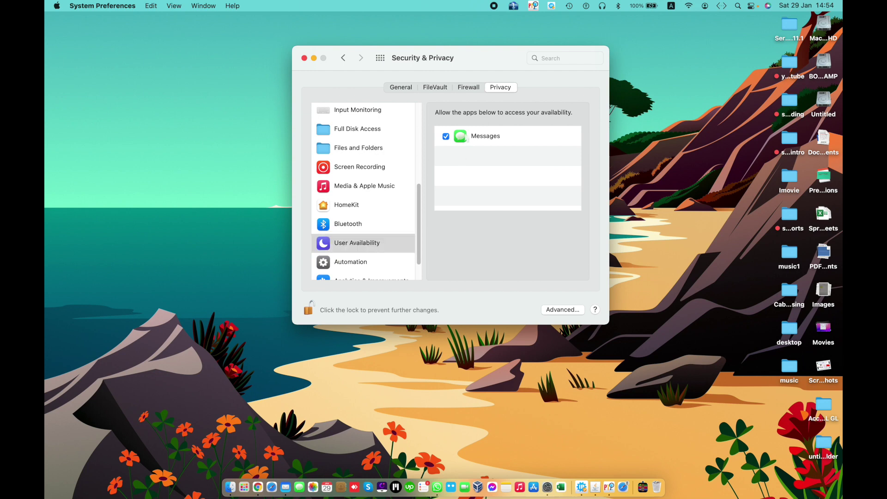
left_click(362, 249)
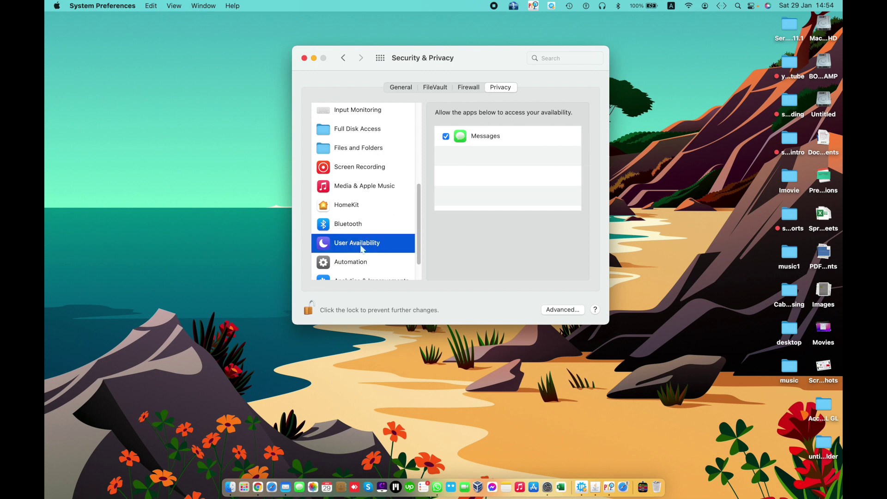
Toggle VLC's Music control under Automation off and back on, leaving it enabled.
left_click(358, 262)
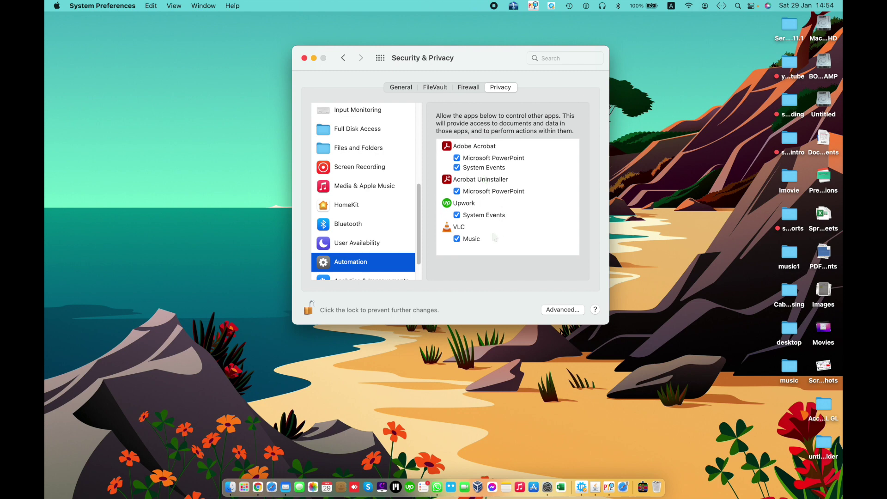
left_click(472, 238)
left_click(472, 238)
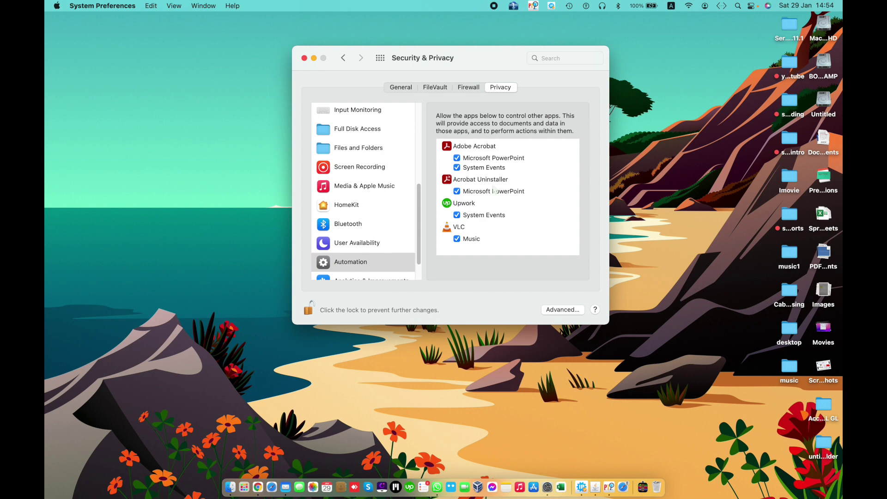
scroll(390, 216, "down", 2)
left_click(368, 252)
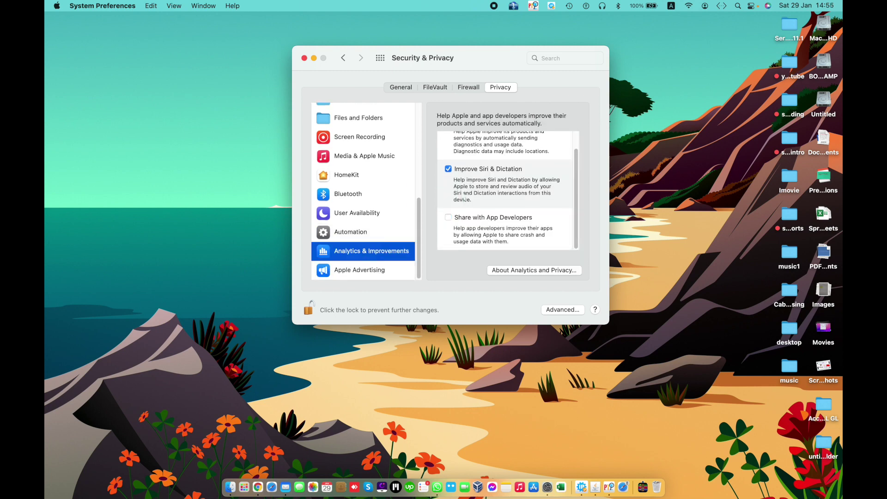
Look over the Analytics options, then uncheck Personalized Ads under Apple Advertising.
scroll(465, 198, "up", 2)
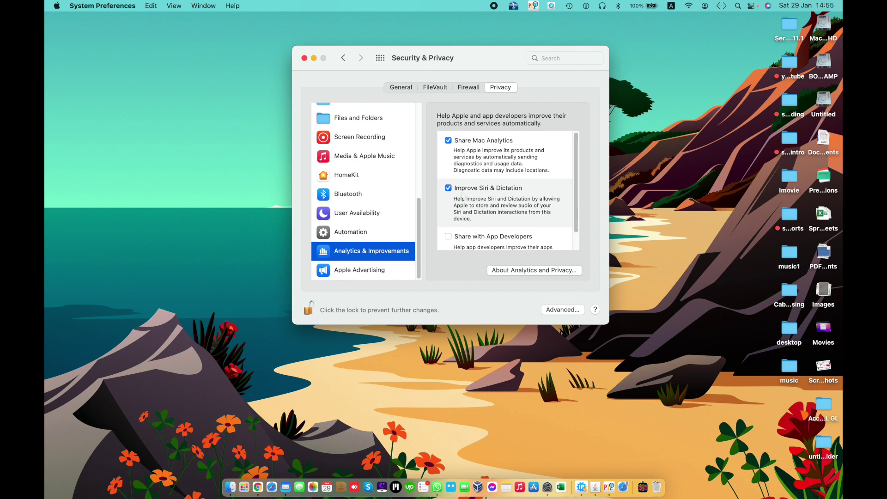
scroll(464, 198, "down", 2)
scroll(464, 198, "up", 2)
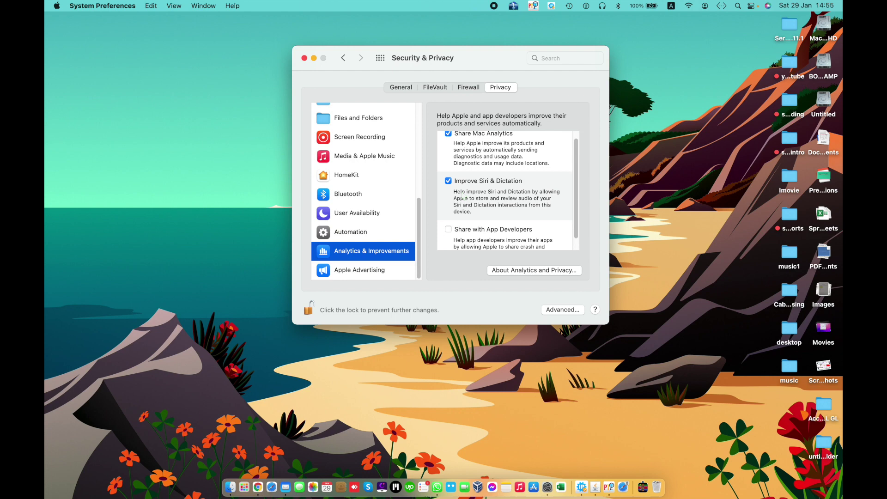
scroll(480, 184, "down", 2)
scroll(480, 184, "up", 3)
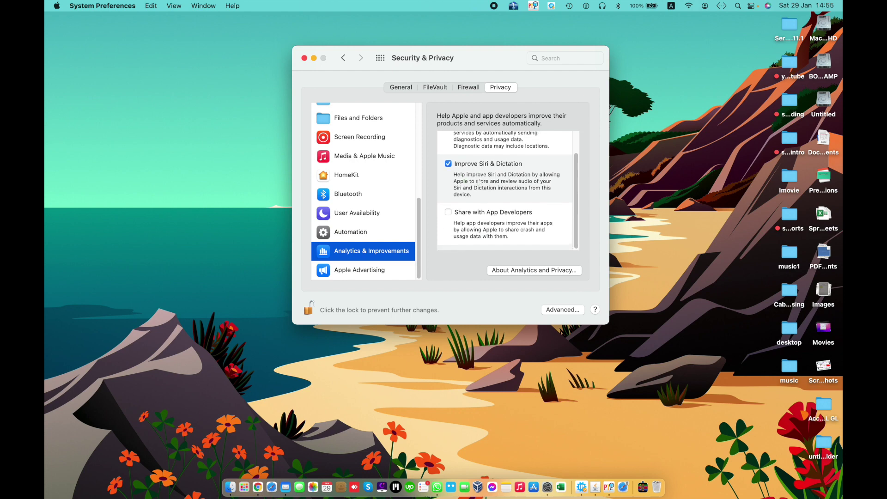
left_click(378, 272)
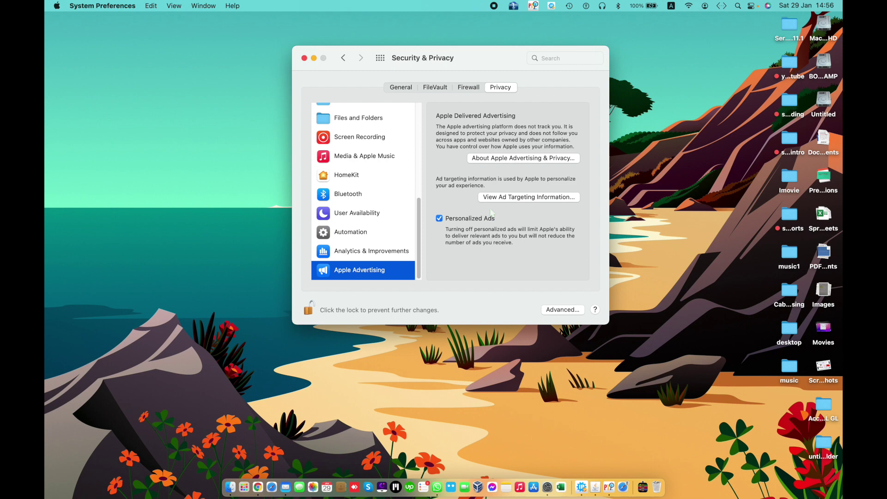
left_click(440, 219)
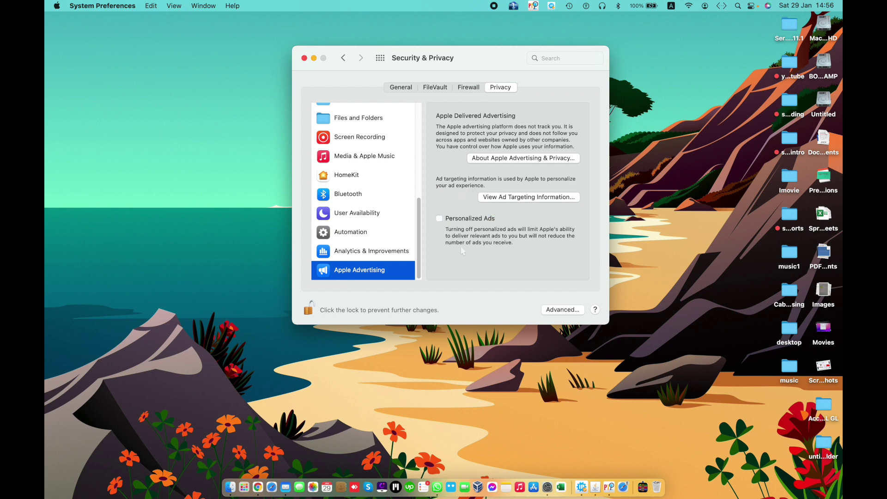